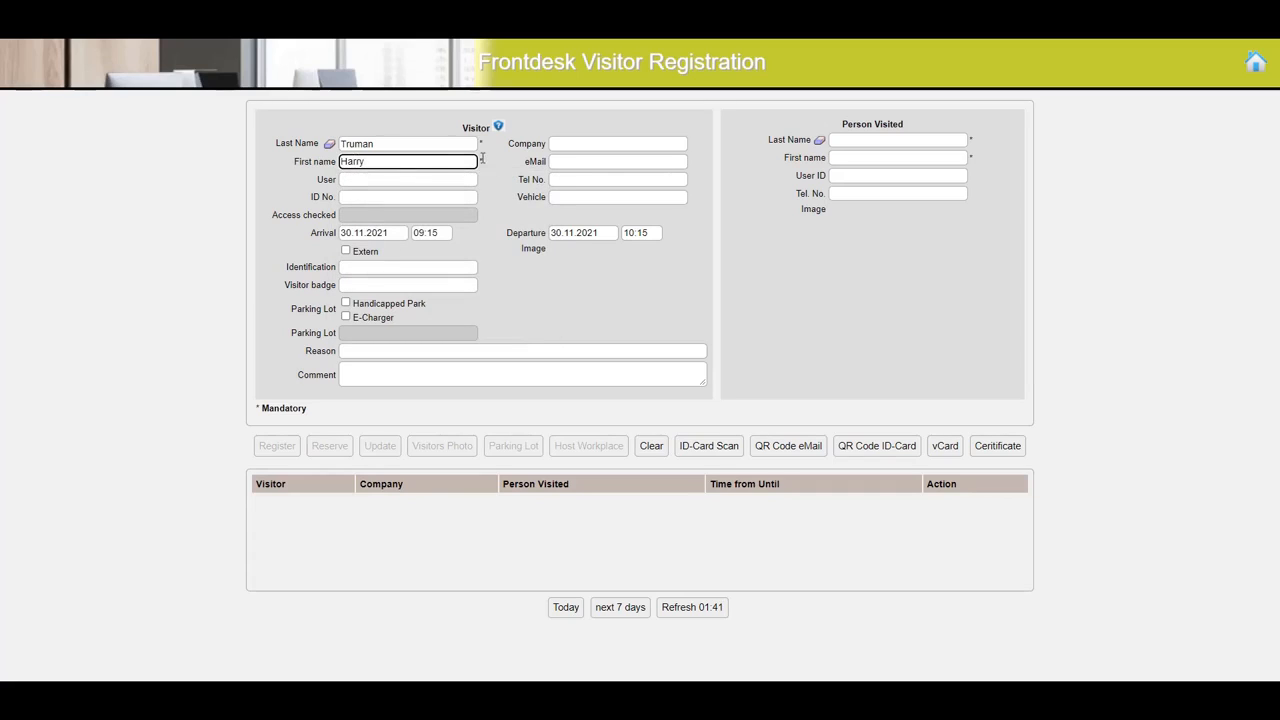
# - Fill in the visitor's company as FaMe LLC, the ID number, and vehicle D-3456
pyautogui.click(579, 144)
pyautogui.write('FaMe LLC')
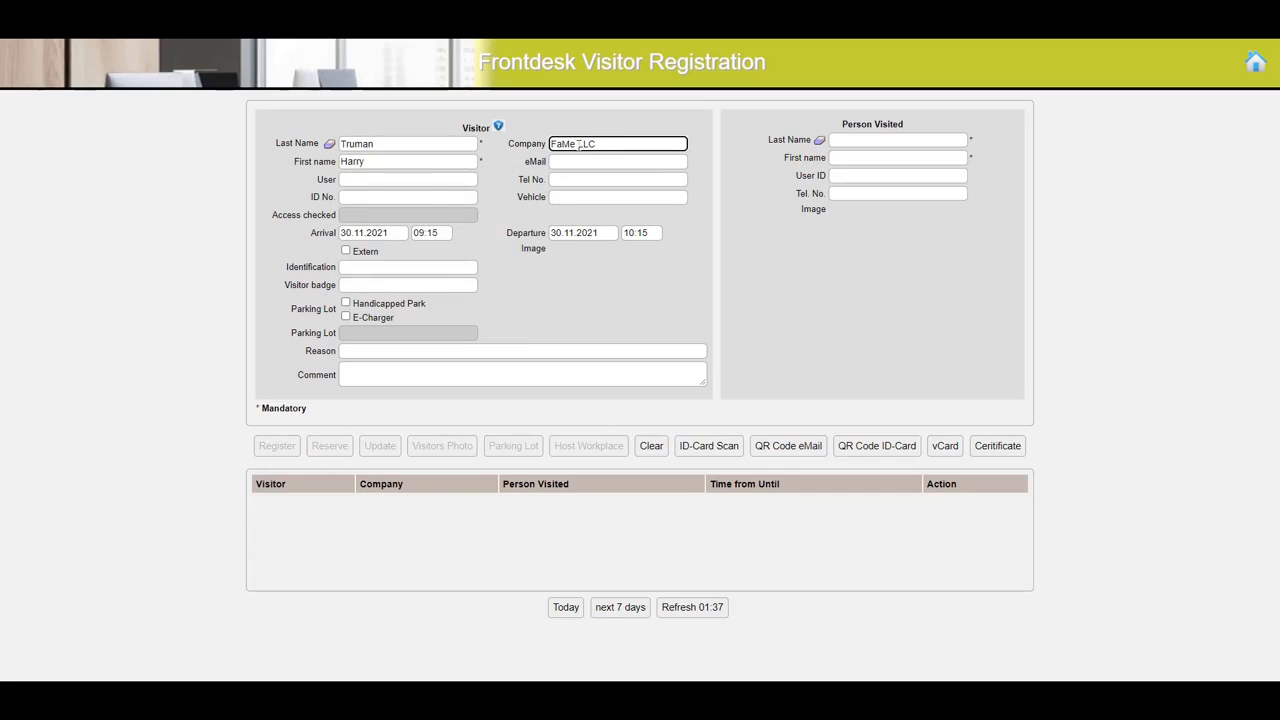
pyautogui.click(356, 199)
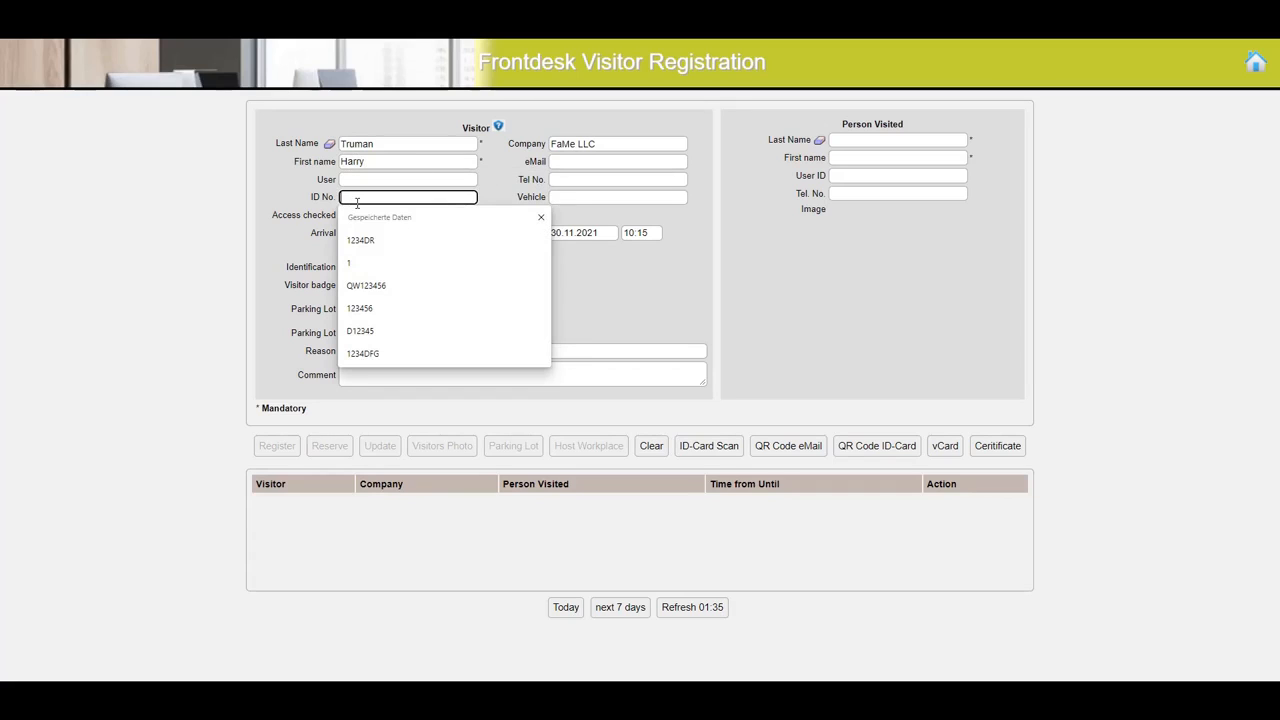
pyautogui.write('341111')
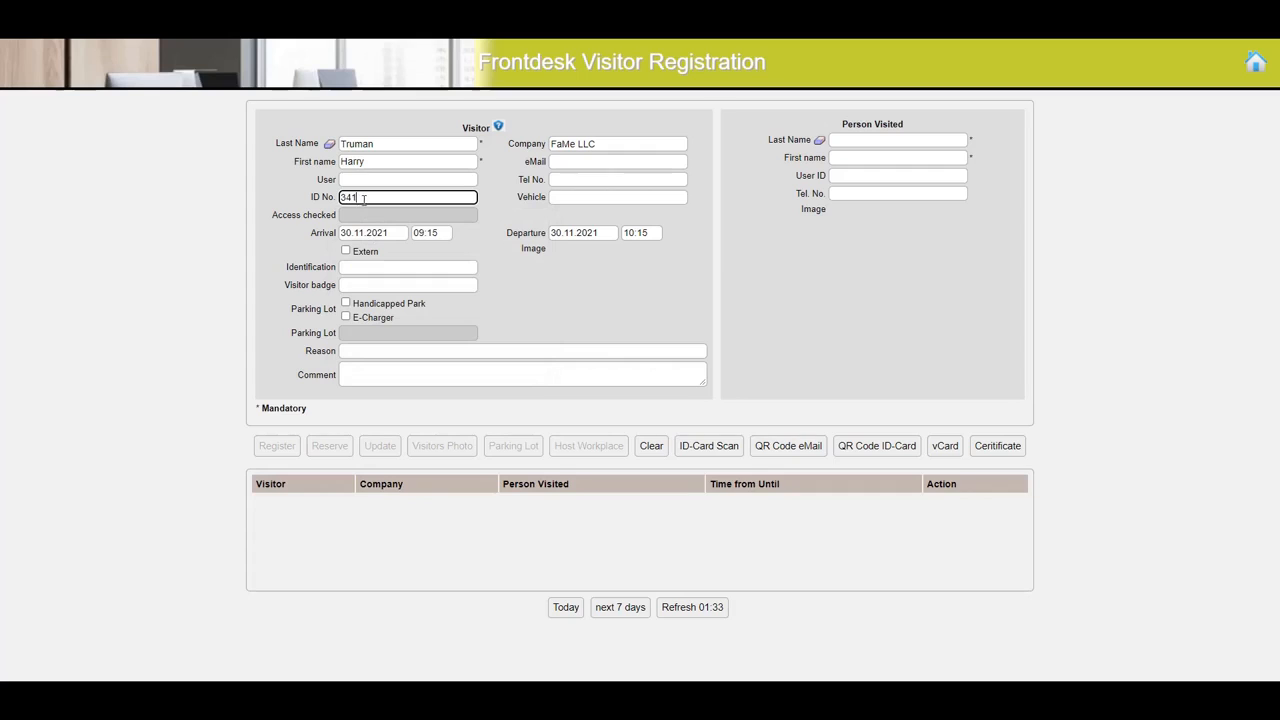
pyautogui.click(562, 197)
pyautogui.write('D-3456')
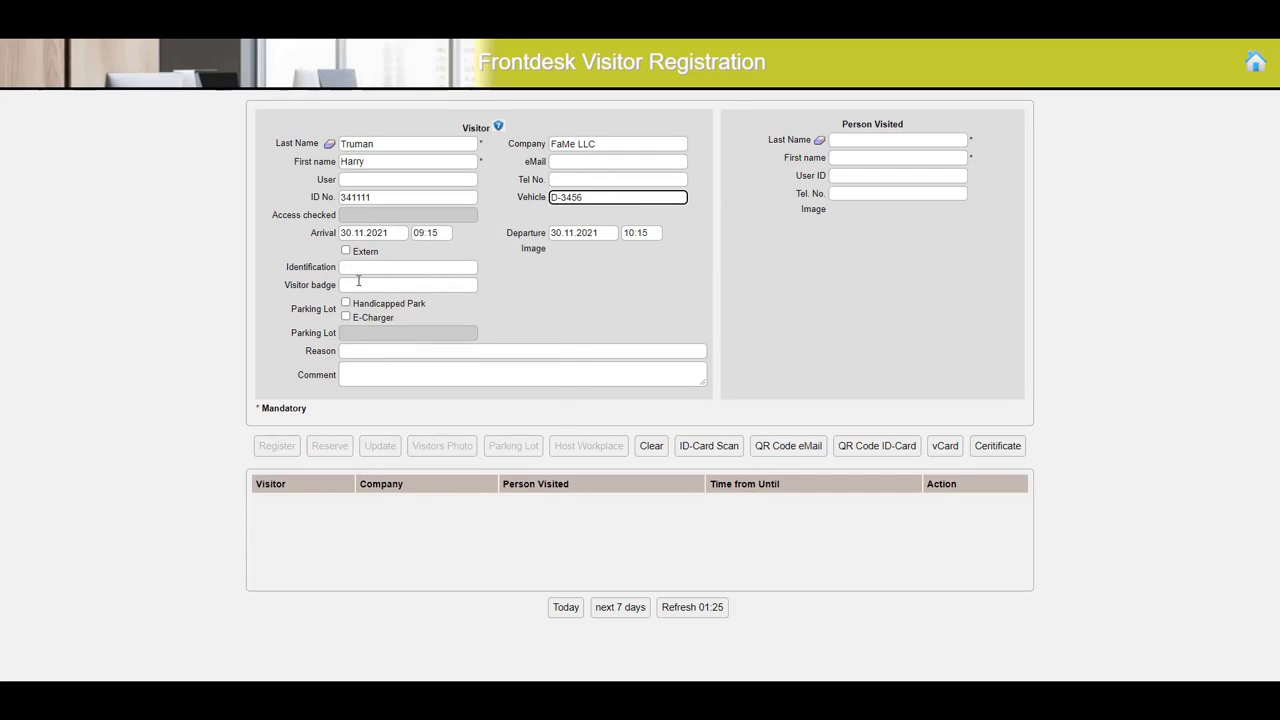
# - Assign visitor badge 567 and request handicapped parking for the visitor
pyautogui.click(357, 285)
pyautogui.write('567')
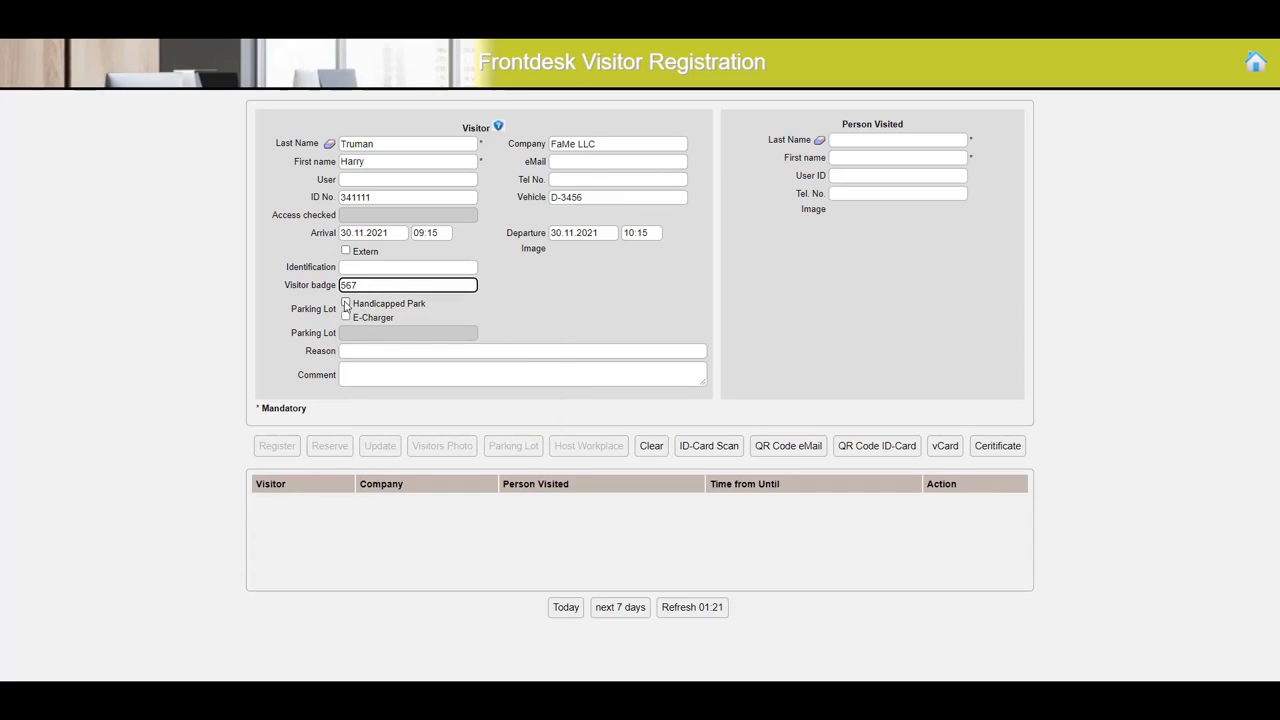
pyautogui.click(345, 302)
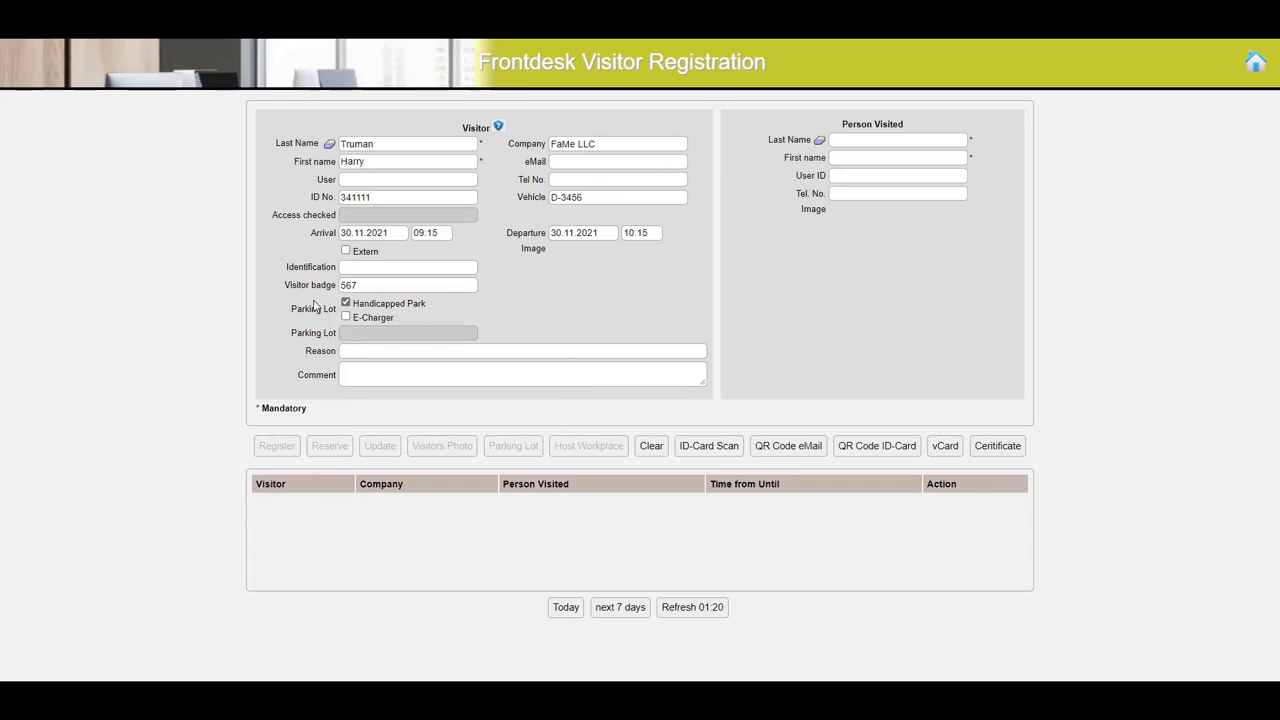
# - Enter "CAFM Meeting" as the visit reason and "Meeting 10:00" as the comment
pyautogui.click(357, 350)
pyautogui.write('C')
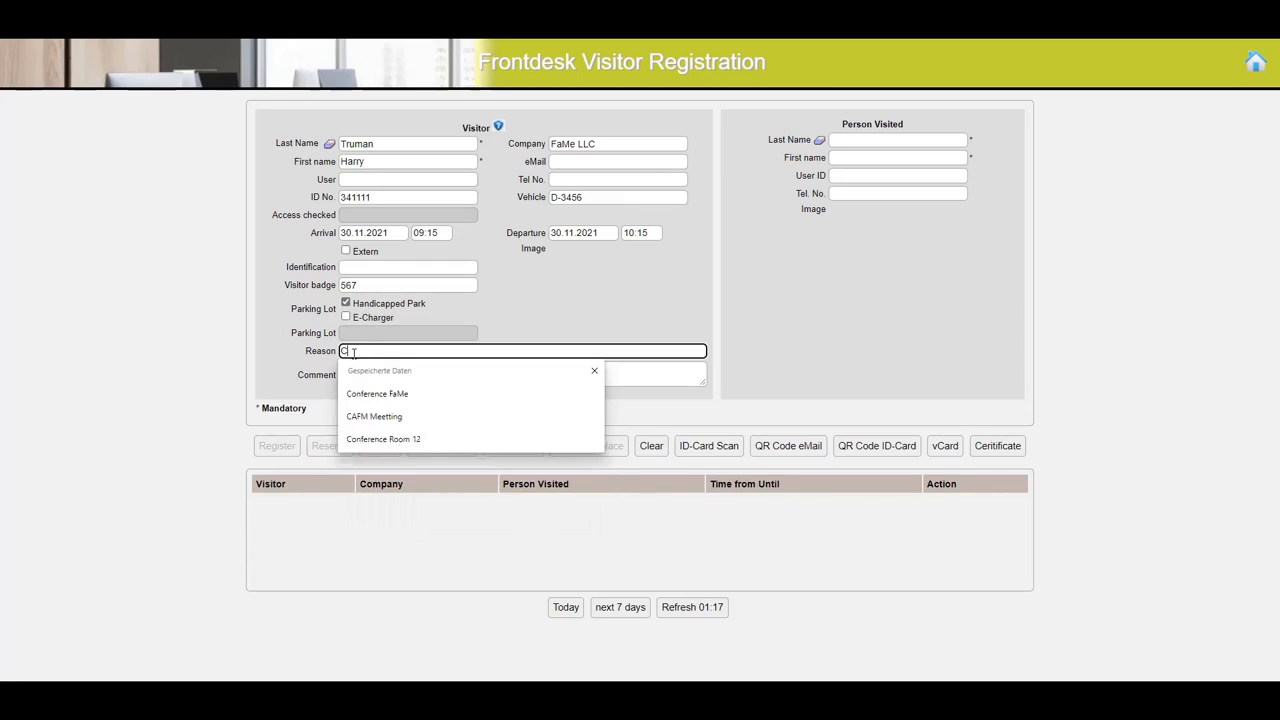
pyautogui.write('AFM Meeting')
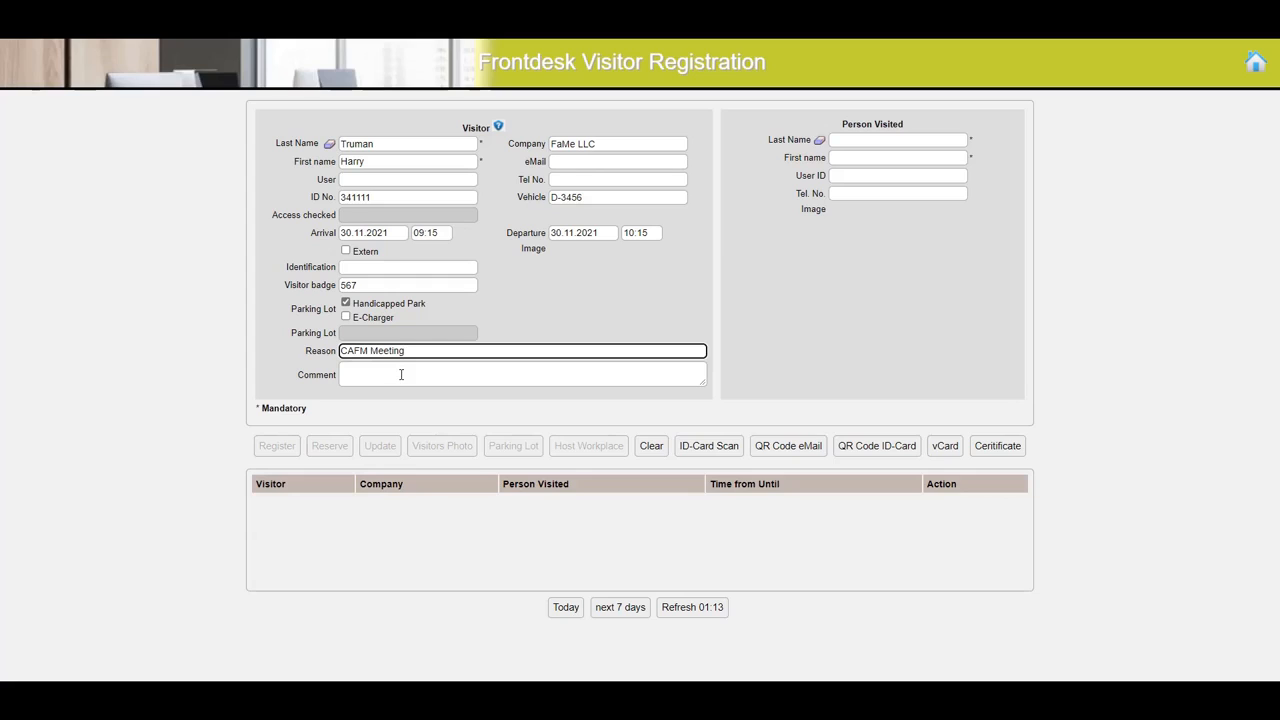
pyautogui.click(401, 374)
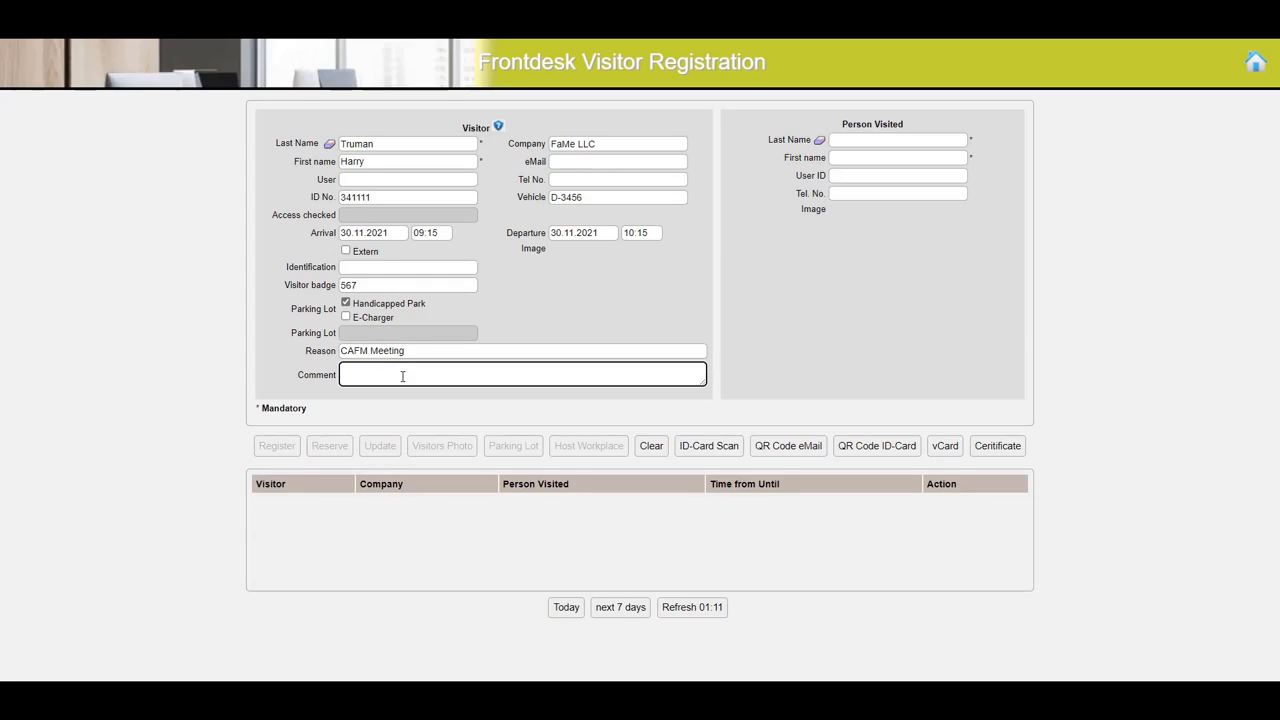
pyautogui.write('Meeting 10:00')
# - Search for the person visited by last name and choose the matching host from the suggestions
pyautogui.click(896, 147)
pyautogui.write('Smith')
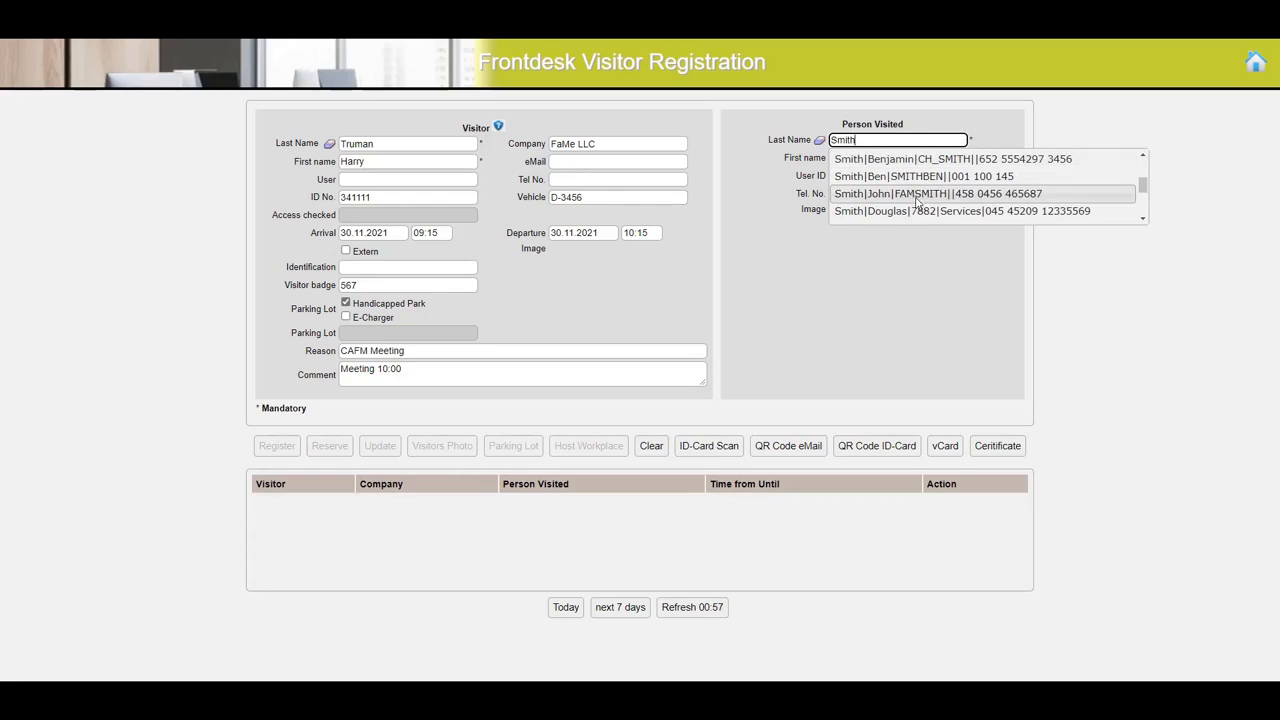
pyautogui.click(920, 211)
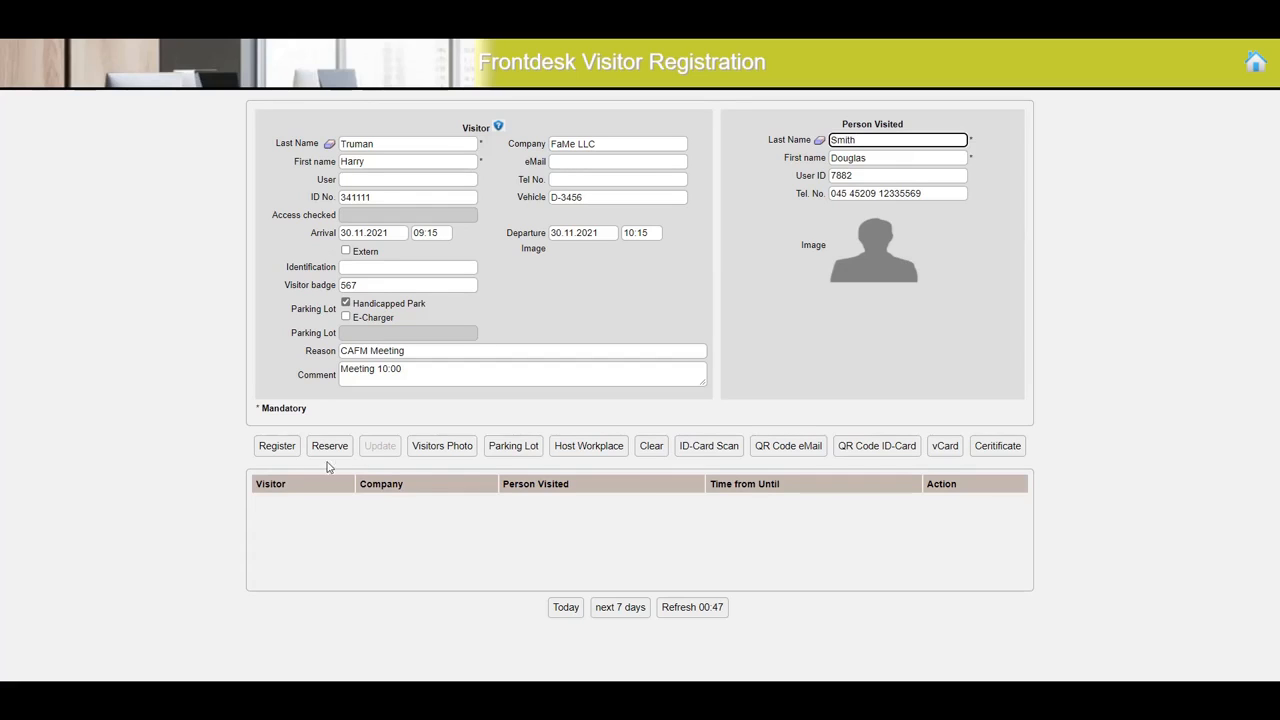
# - Register the visitor, grant access in the access check, and acknowledge the security video notice
pyautogui.click(277, 446)
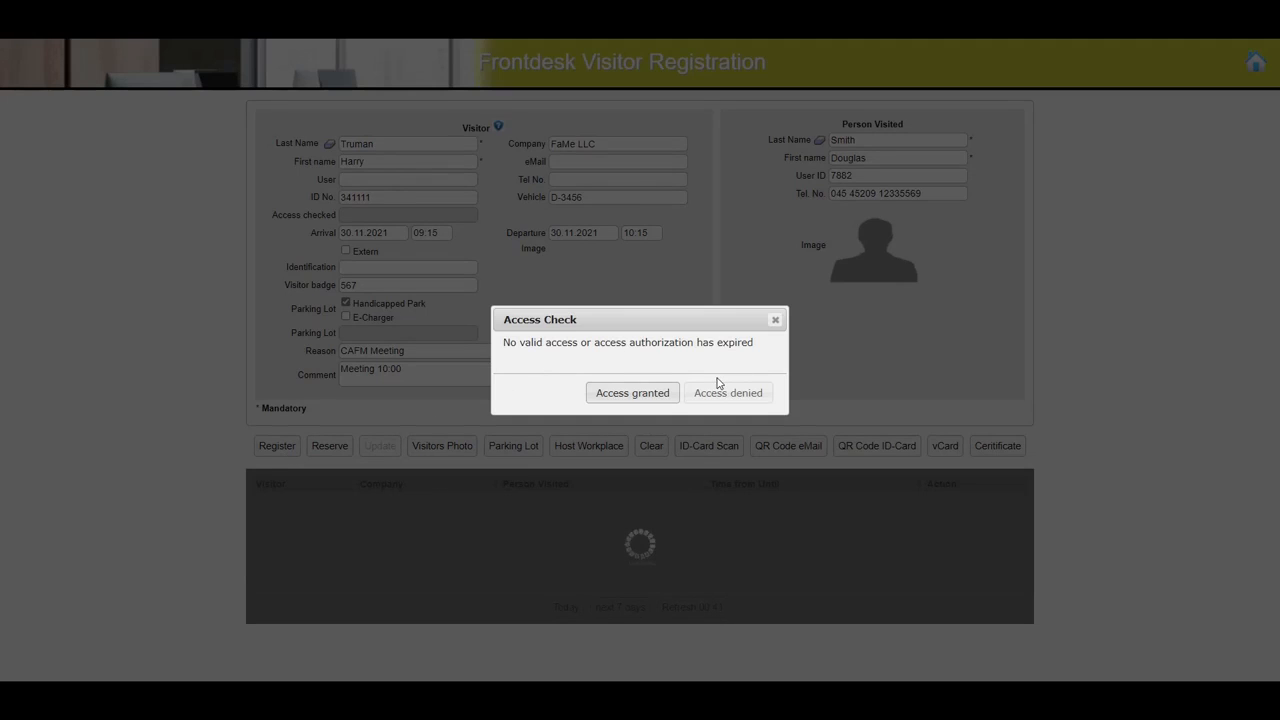
pyautogui.click(634, 400)
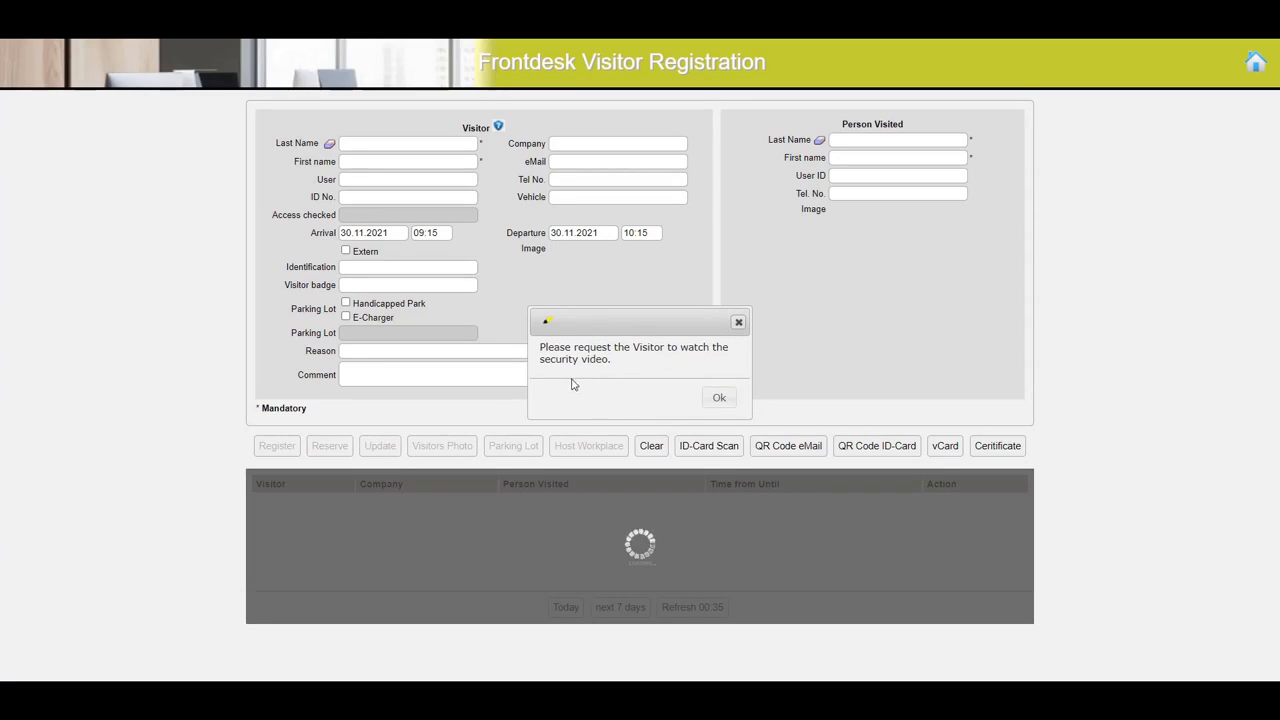
pyautogui.click(726, 405)
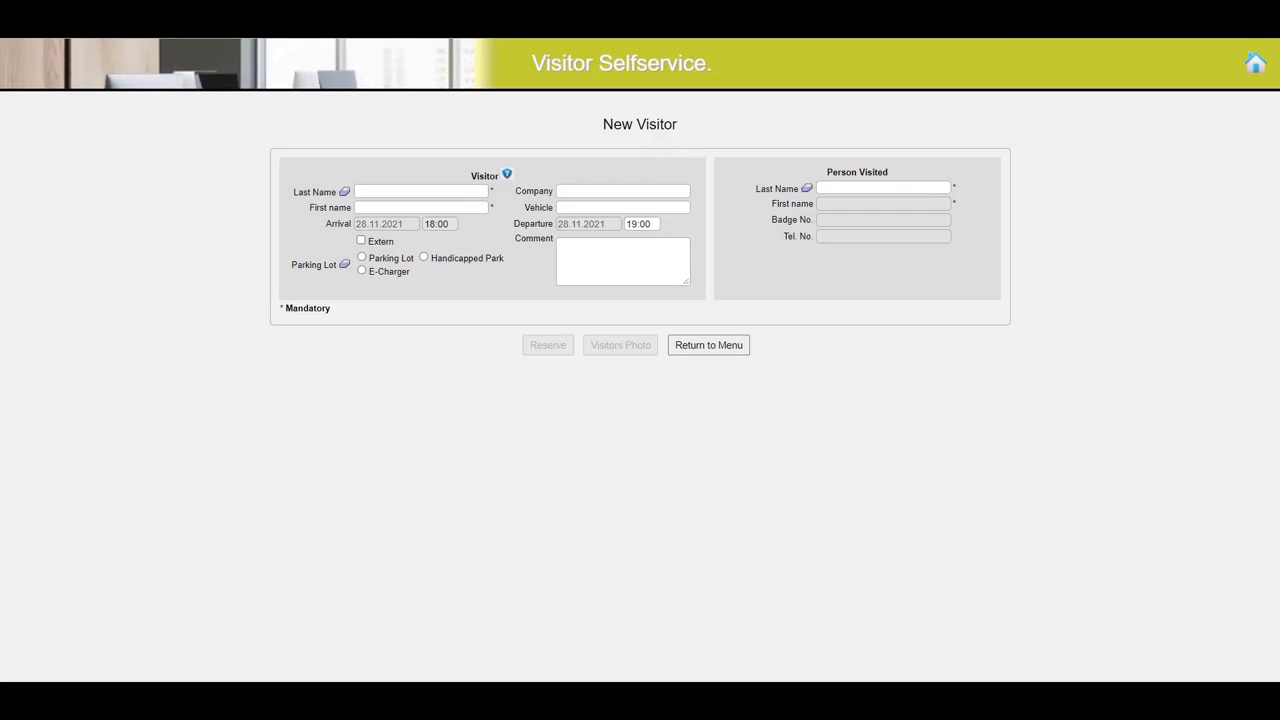
# - In Visitor Selfservice, enter the new visitor's last name and first name
pyautogui.click(421, 191)
pyautogui.write('Wa')
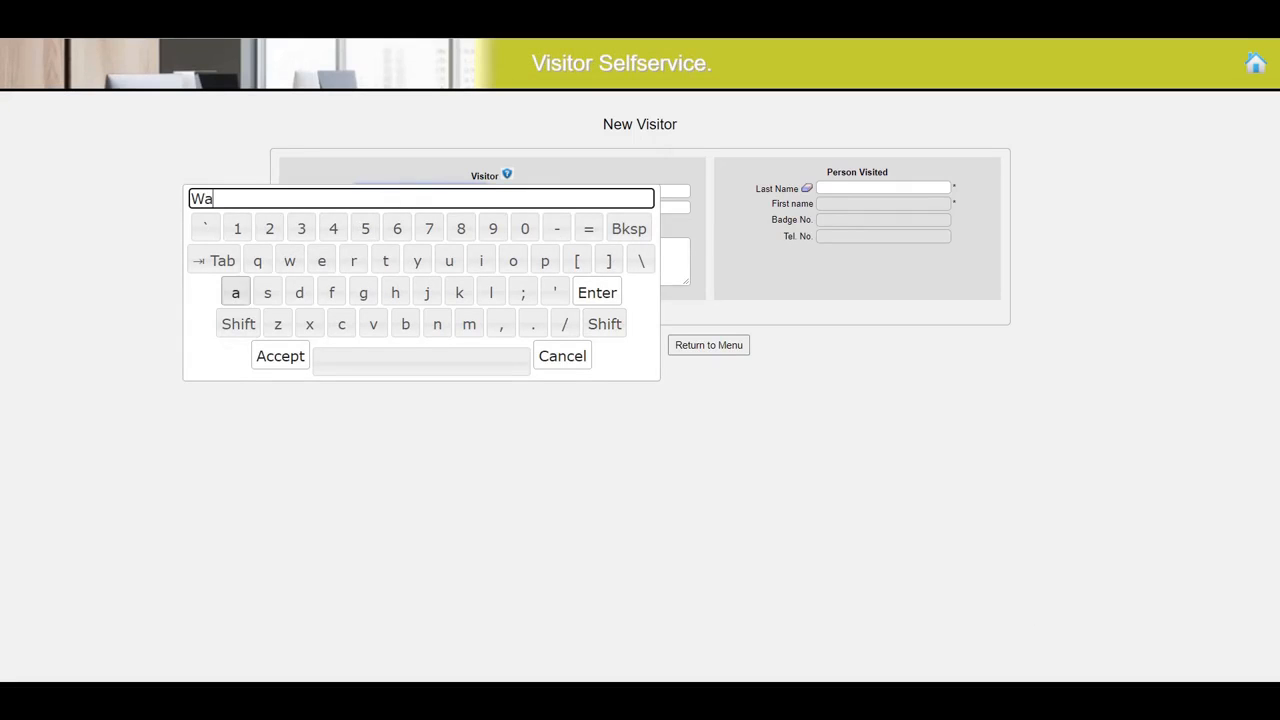
pyautogui.write('lker')
pyautogui.click(280, 356)
pyautogui.click(421, 208)
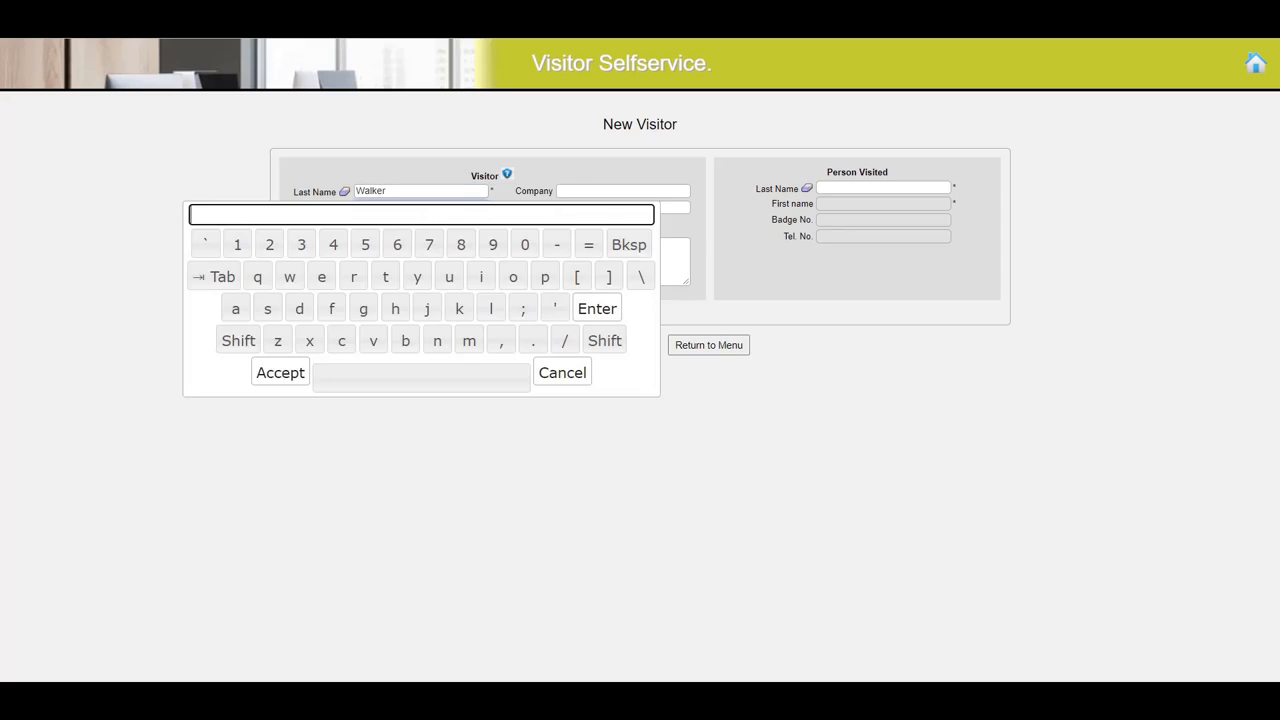
pyautogui.click(238, 340)
pyautogui.click(427, 308)
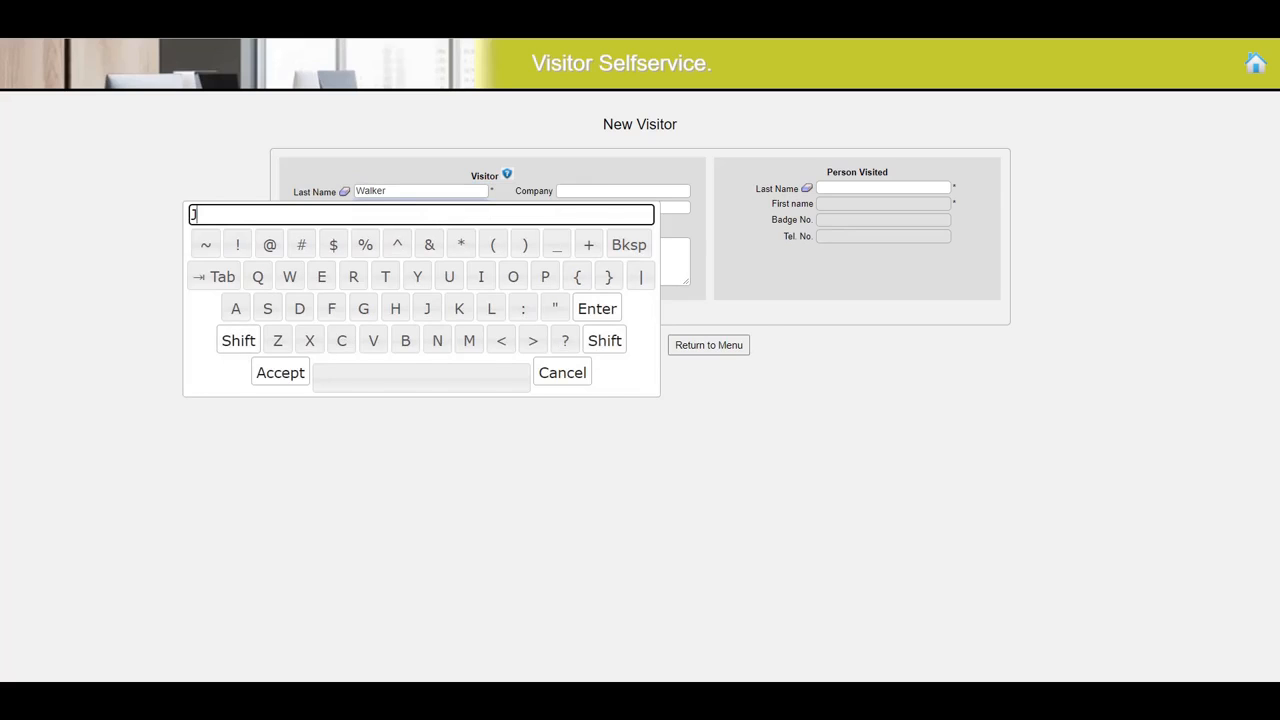
pyautogui.write('im')
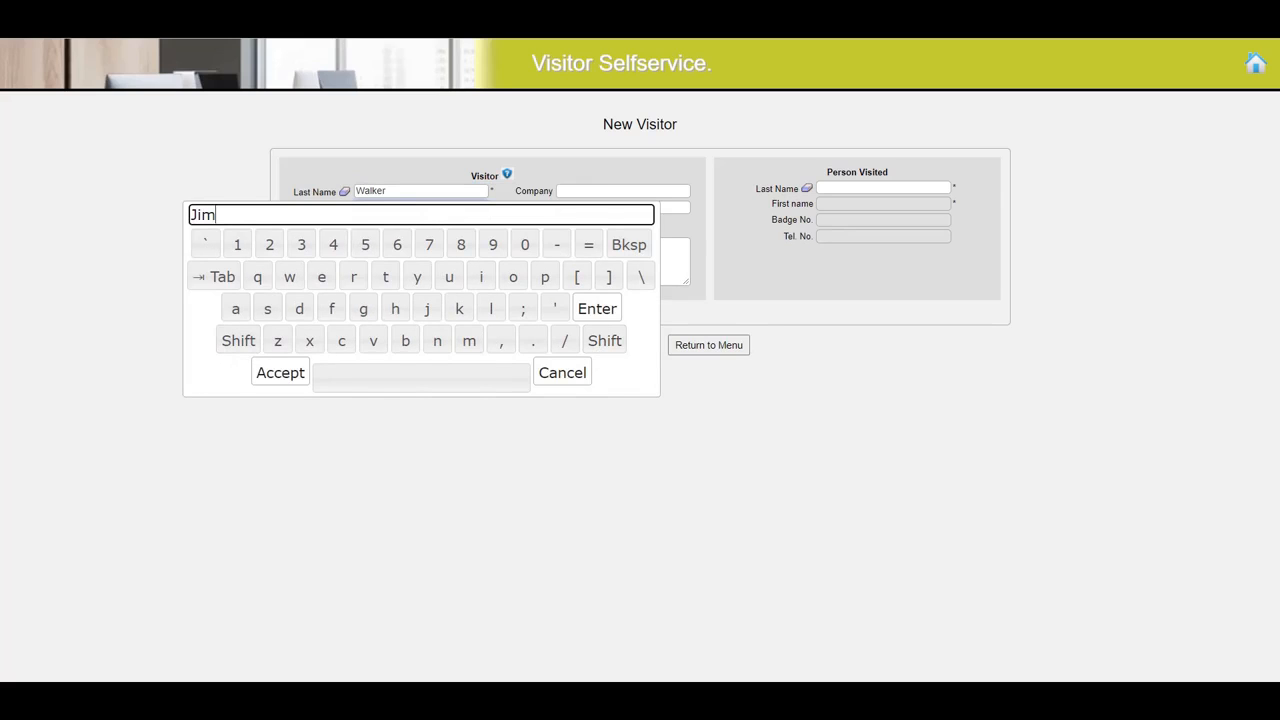
pyautogui.press('Return')
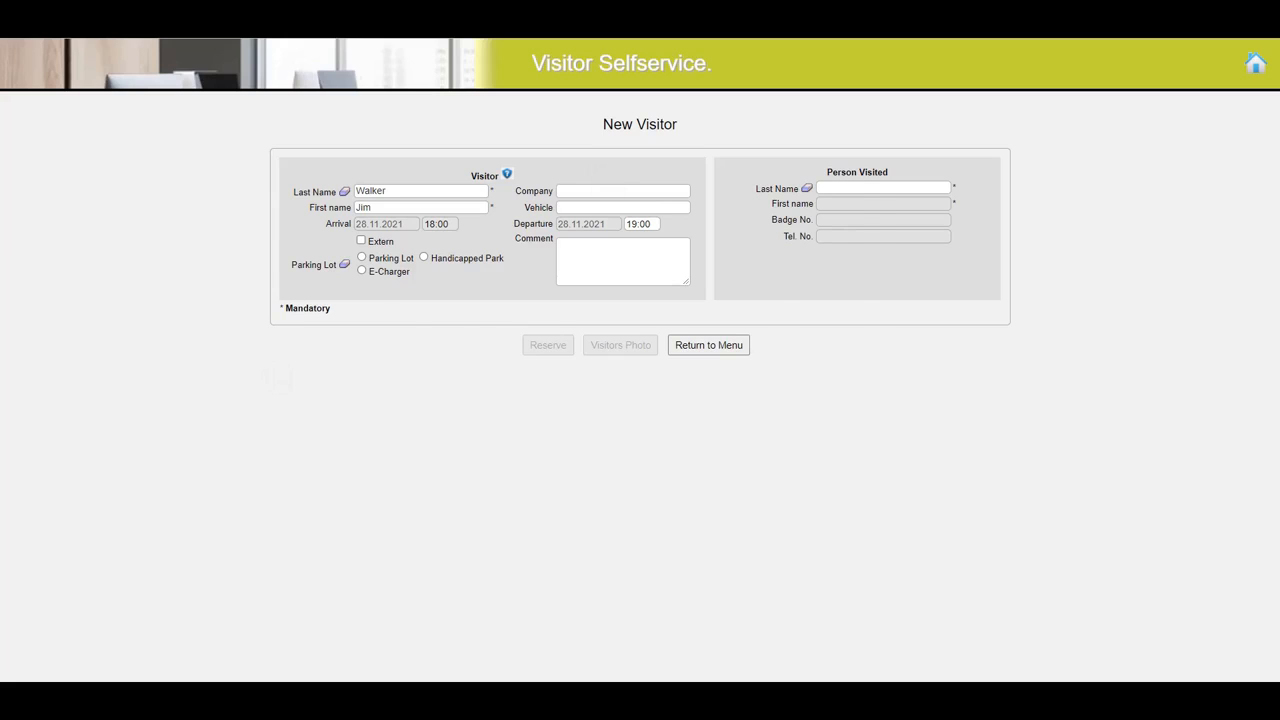
# - Set the new visitor's company to FaMe LLC in the self-service form
pyautogui.click(622, 191)
pyautogui.click(440, 324)
pyautogui.click(533, 292)
pyautogui.click(440, 324)
pyautogui.click(437, 292)
pyautogui.click(440, 324)
pyautogui.click(671, 324)
pyautogui.click(440, 324)
pyautogui.click(523, 260)
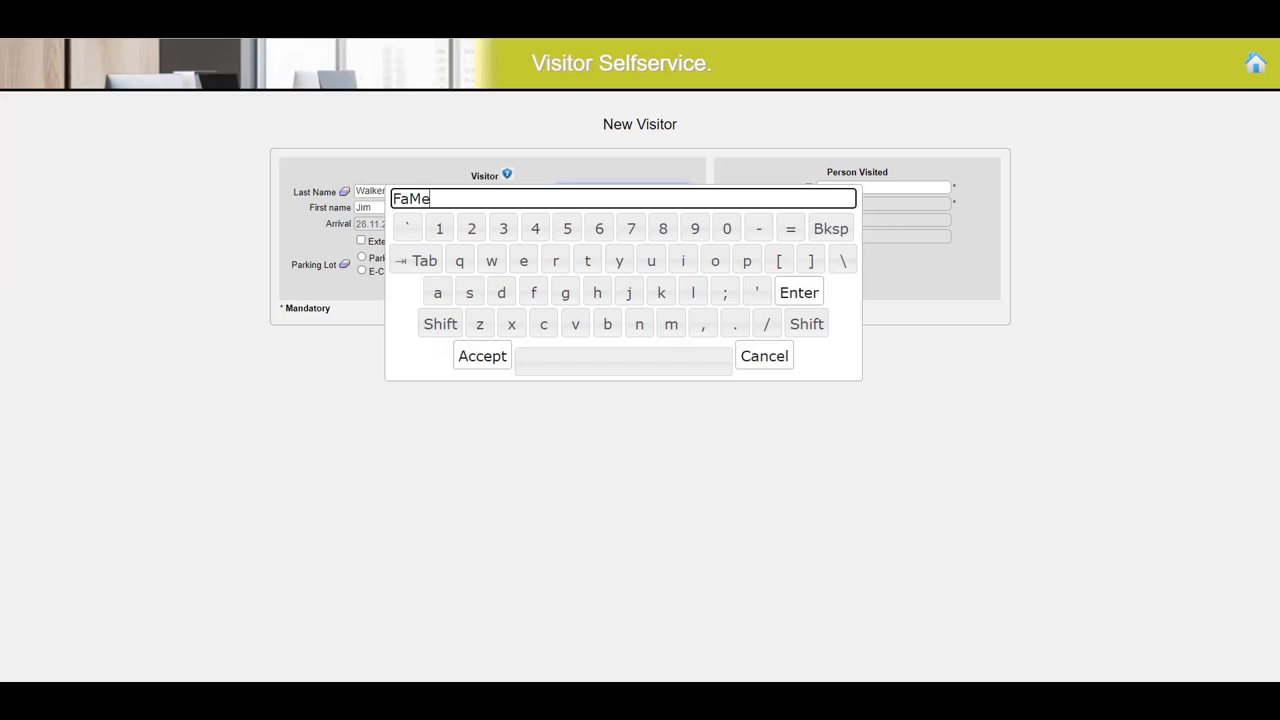
pyautogui.press('shift')
pyautogui.write('LLC')
pyautogui.click(482, 356)
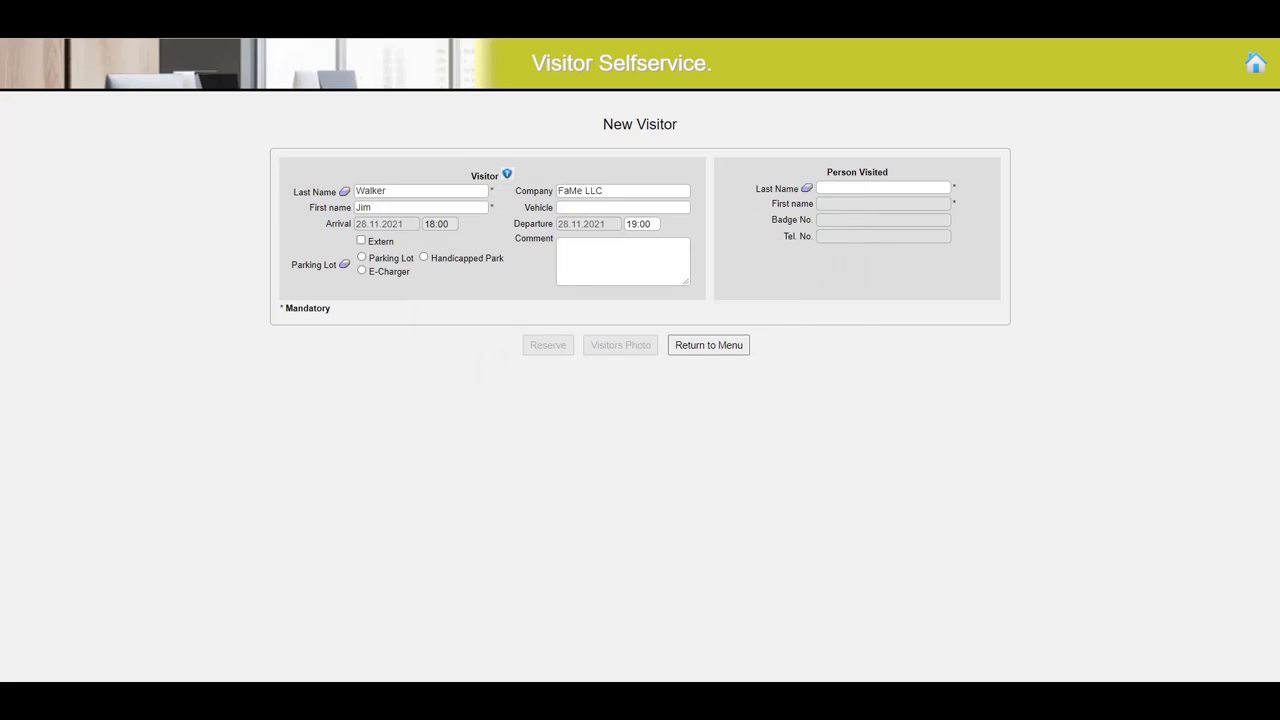
# - Look up the person visited by last name, choose the matching host from the visitee details, and reserve the visit
pyautogui.click(883, 188)
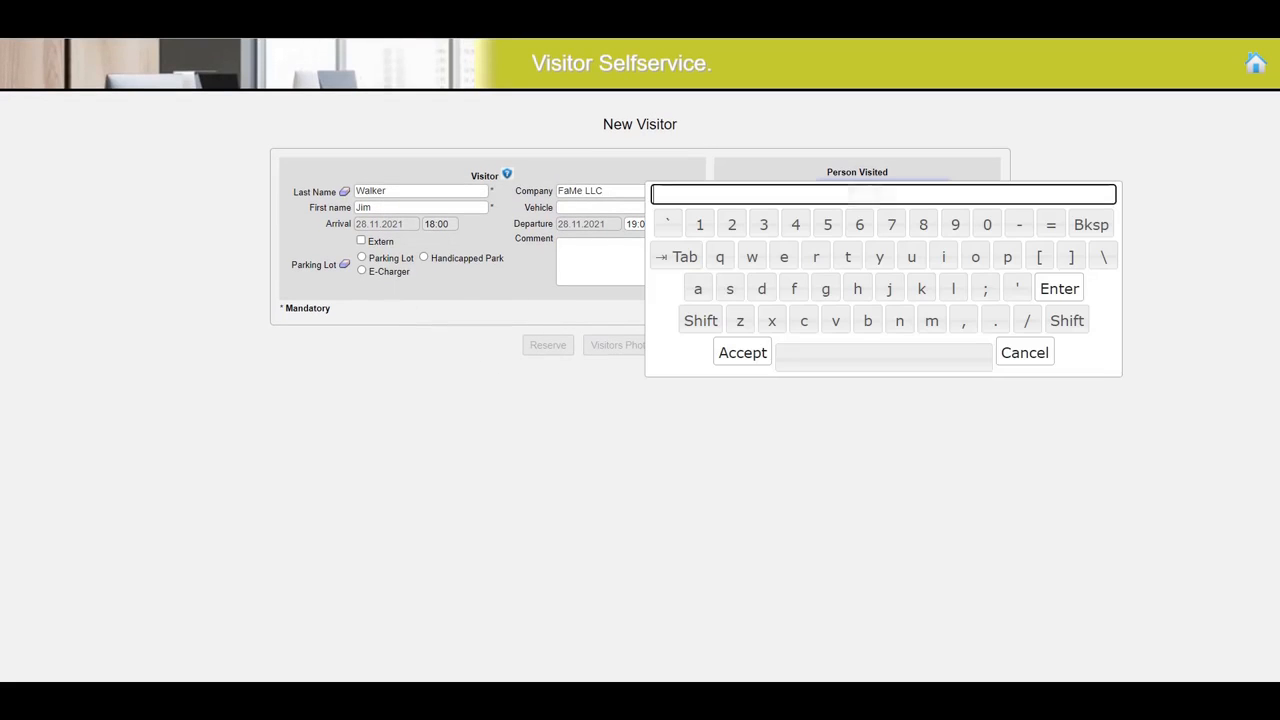
pyautogui.click(700, 321)
pyautogui.click(729, 288)
pyautogui.click(931, 320)
pyautogui.click(943, 257)
pyautogui.click(847, 257)
pyautogui.click(857, 288)
pyautogui.click(742, 352)
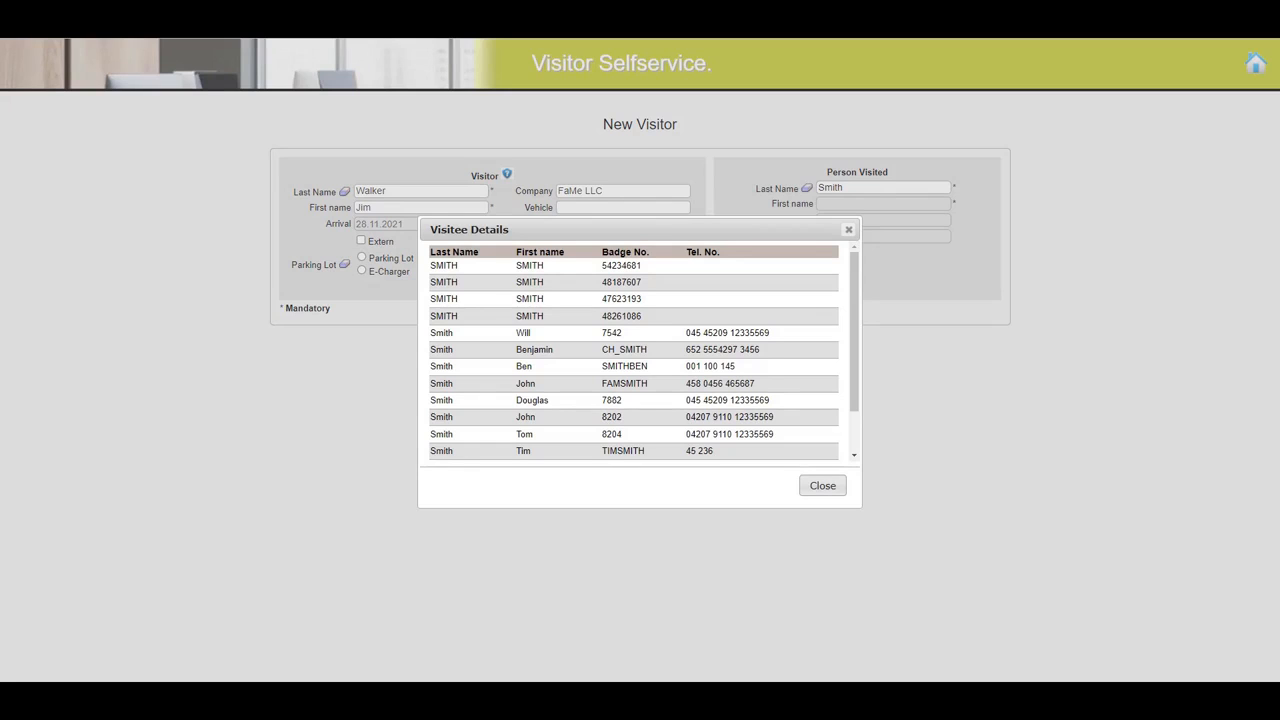
pyautogui.click(532, 400)
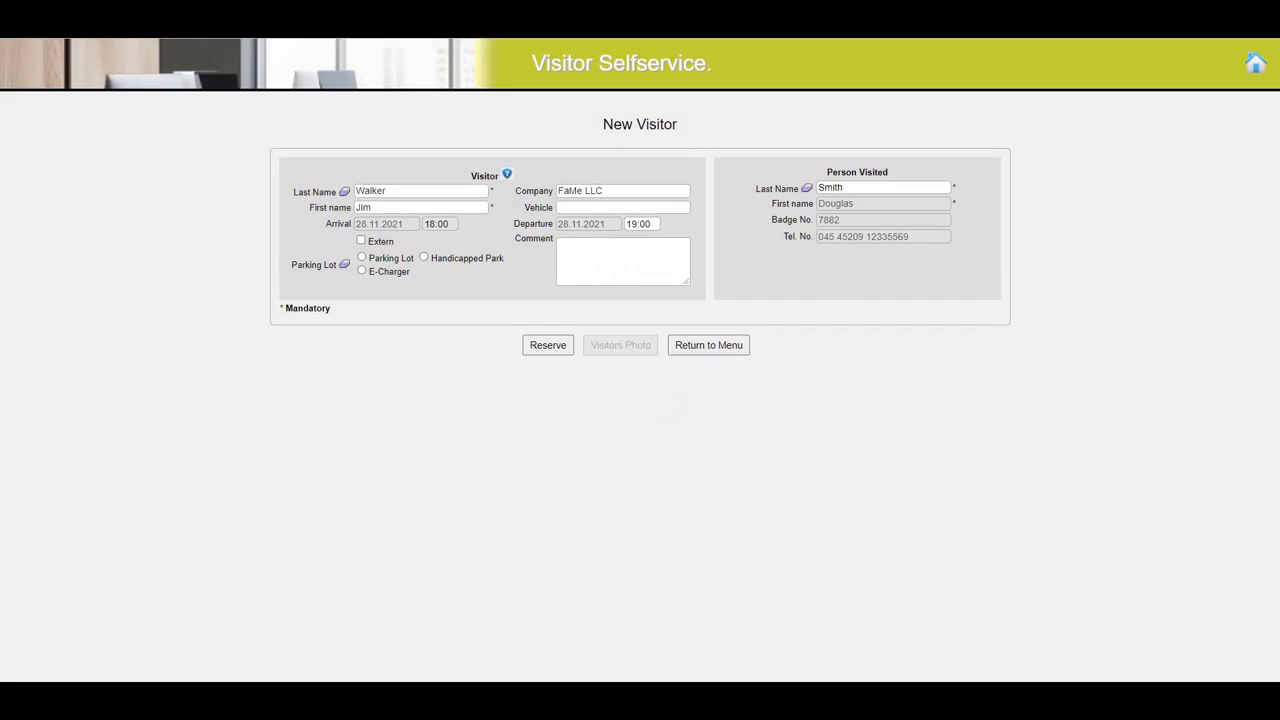
pyautogui.click(548, 345)
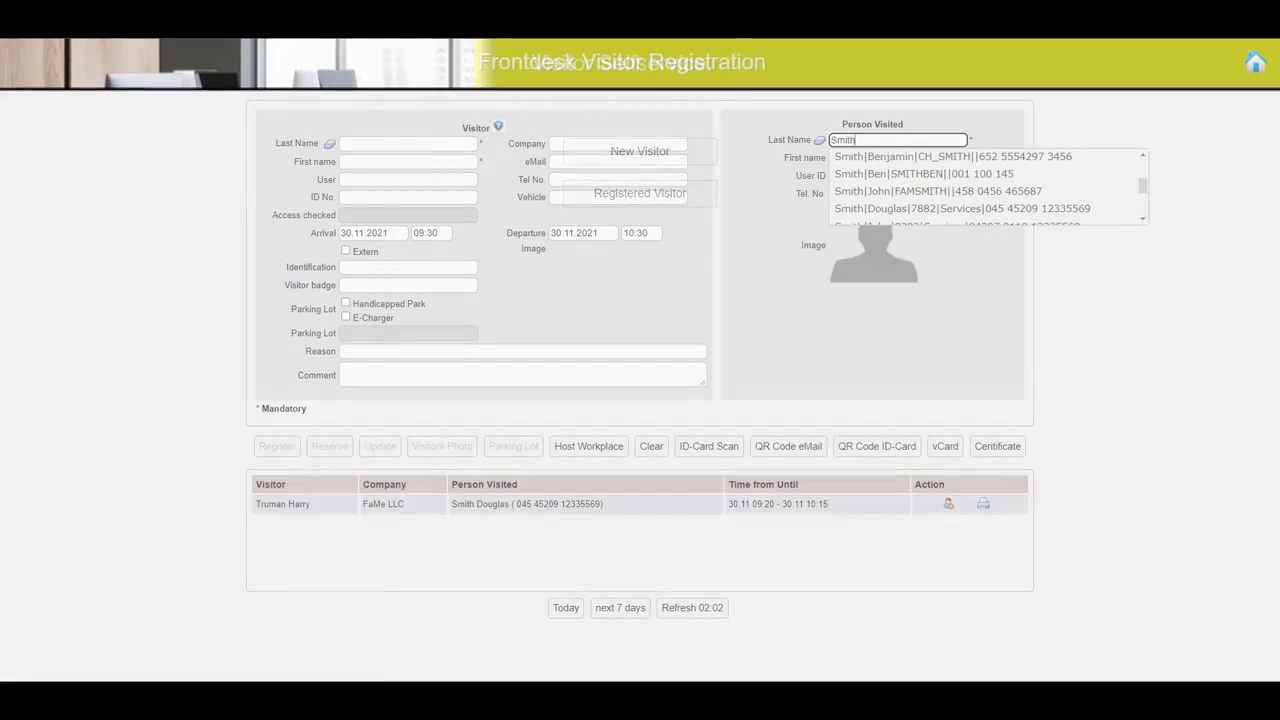
# - In Frontdesk Visitor Registration, choose the host from the suggestions and show workplace 01-02-51 on the floor plan
pyautogui.scroll(-1, 905, 215)
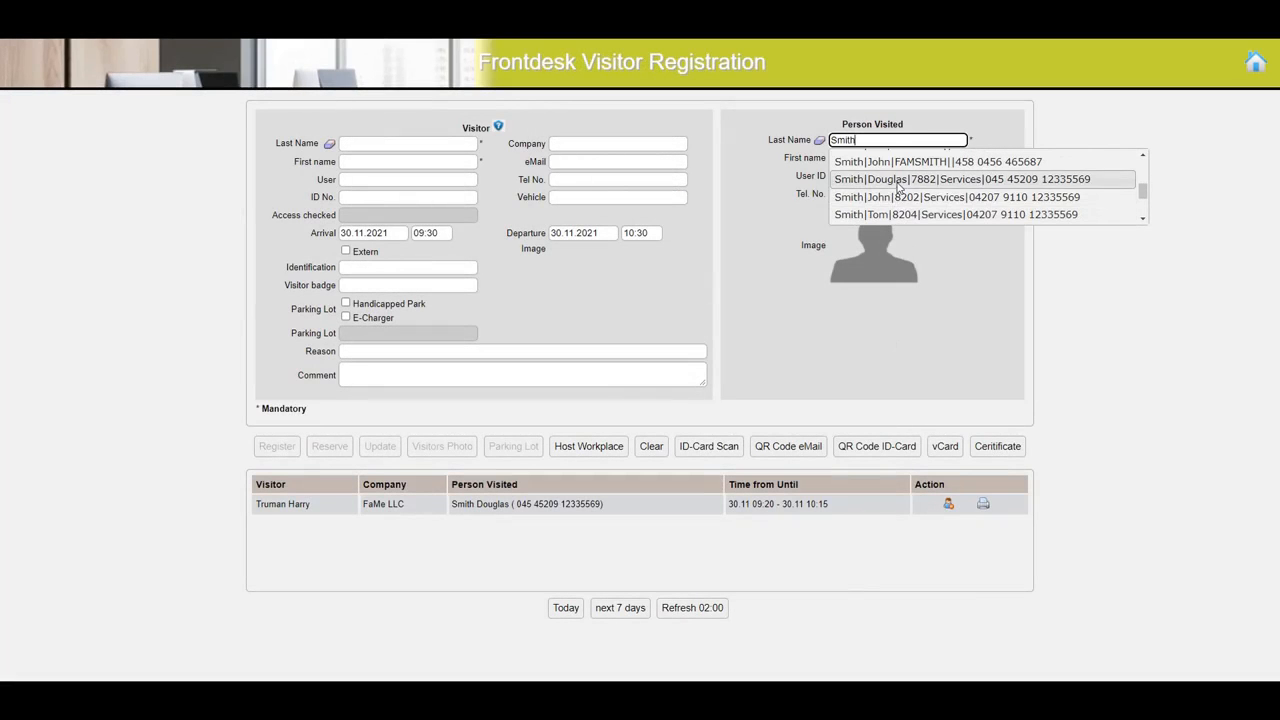
pyautogui.click(900, 184)
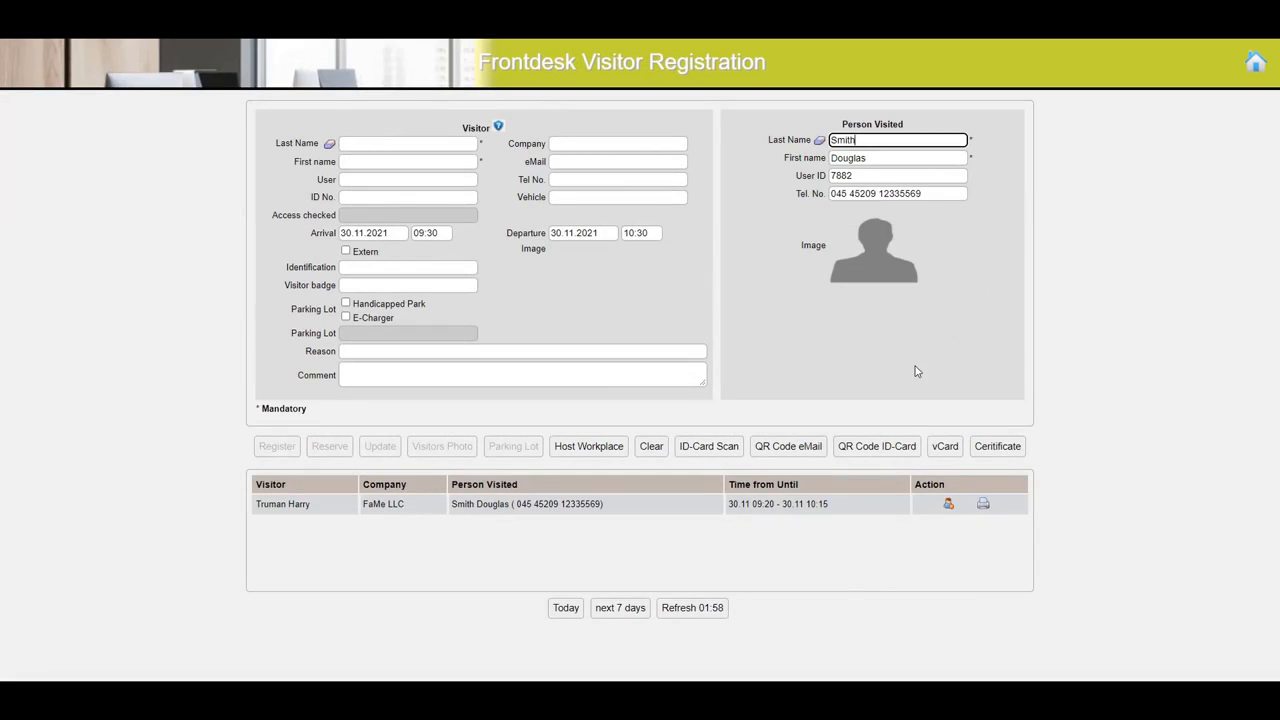
pyautogui.click(581, 452)
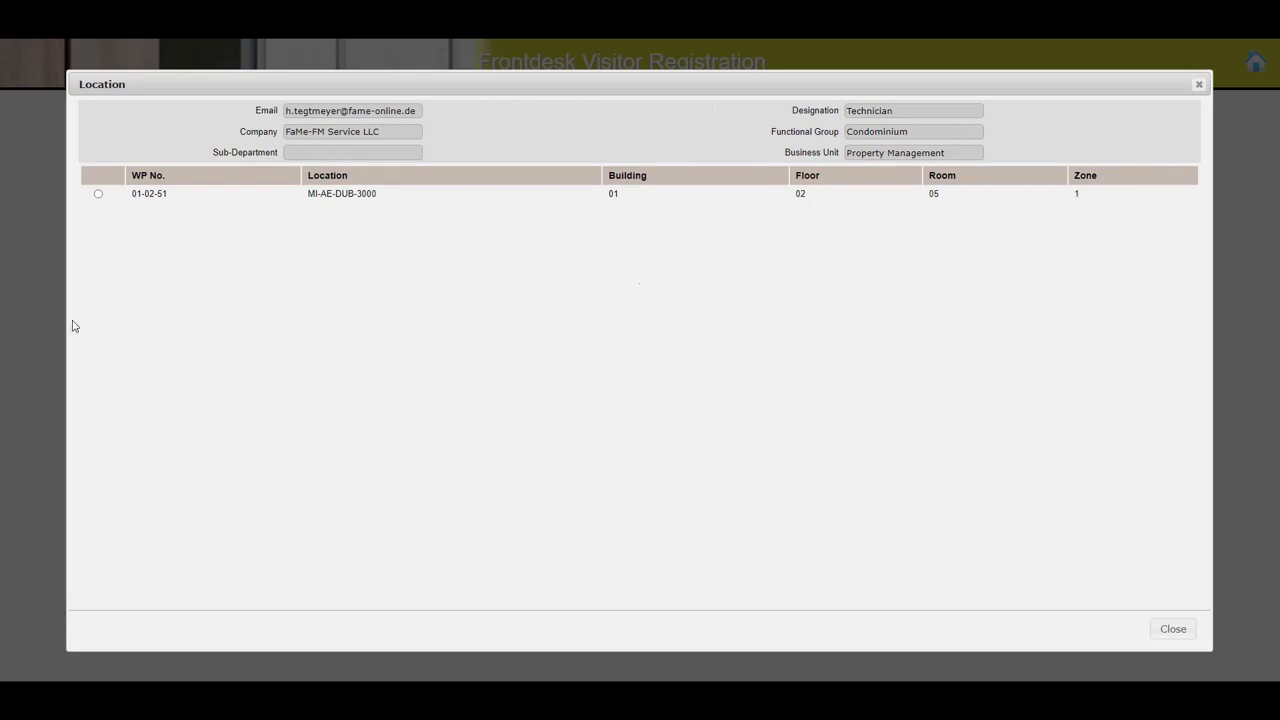
pyautogui.click(99, 195)
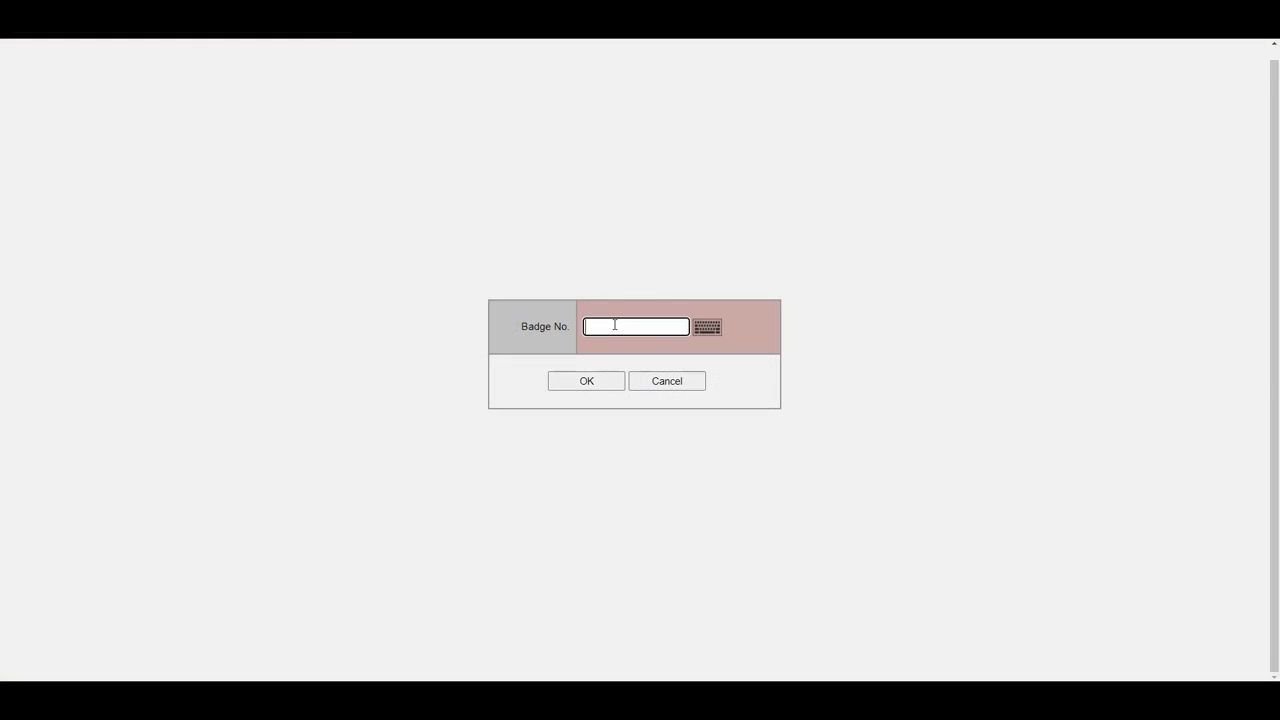
# - Submit 112 at the entry prompt and choose English as the display language
pyautogui.write('112')
pyautogui.press('Return')
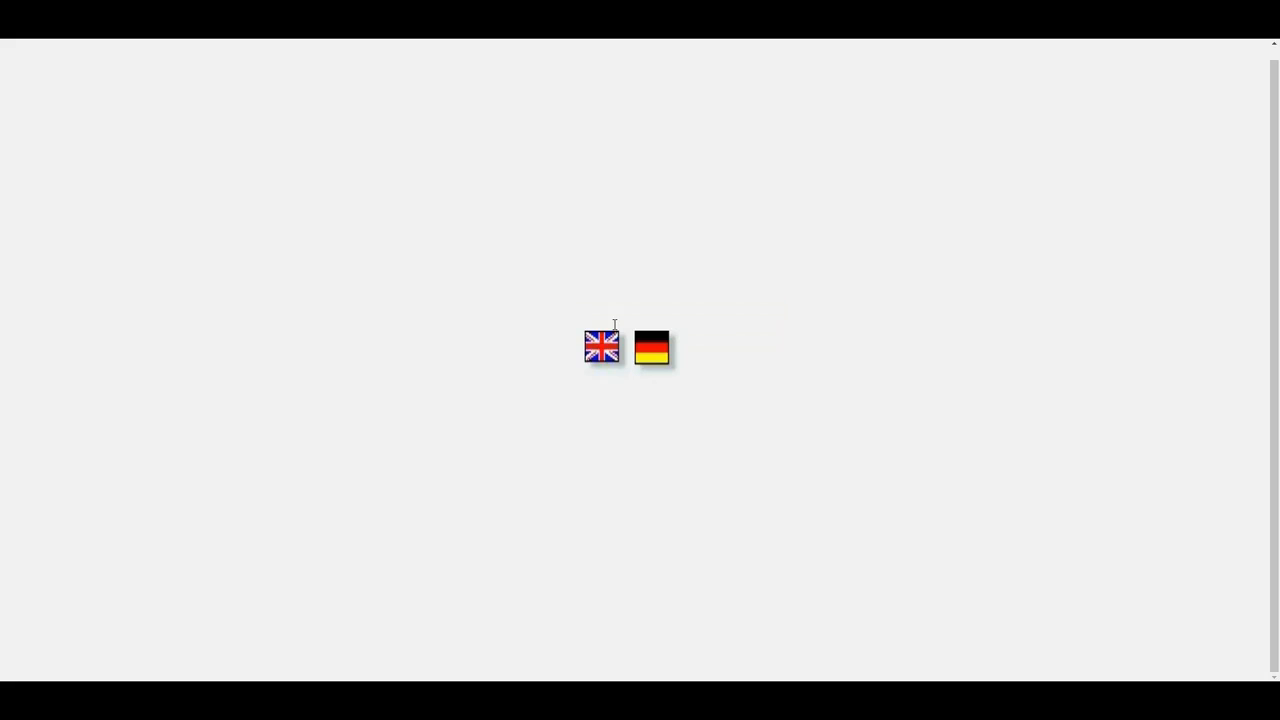
pyautogui.click(604, 352)
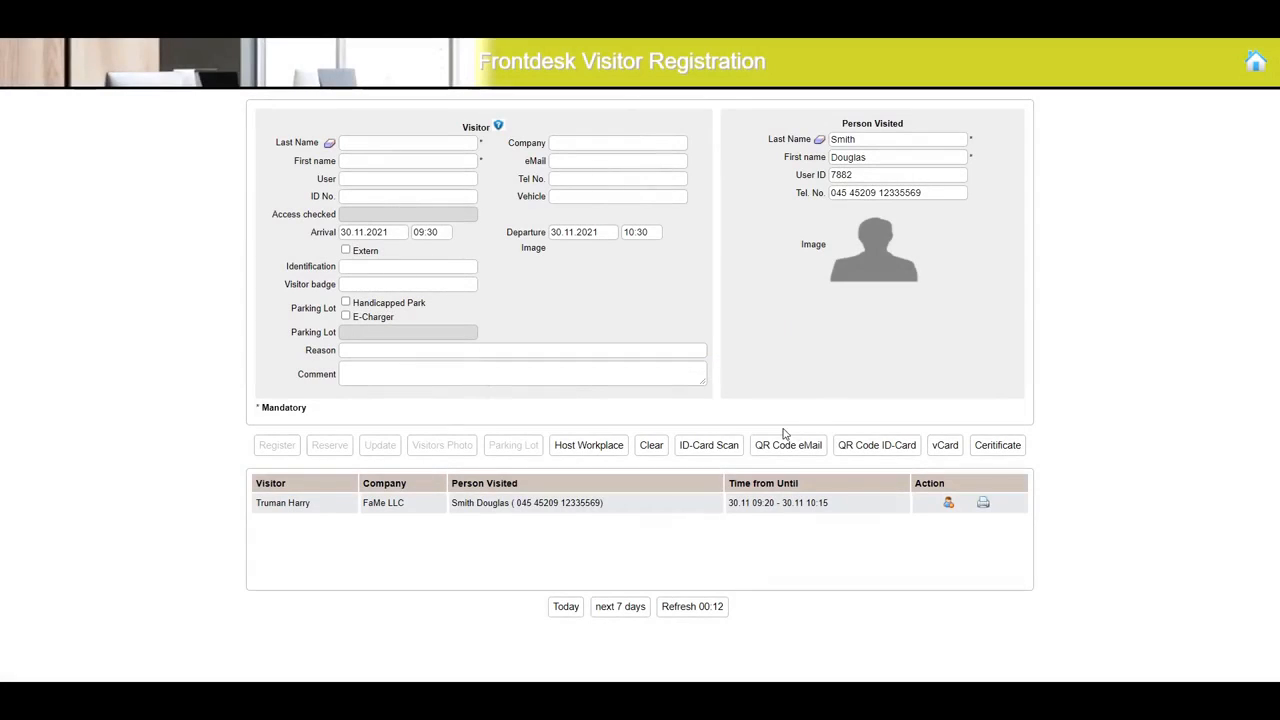
# - Scan the visitor's ID card to fill in the name fields, and set the company to FaMe LLC
pyautogui.click(711, 453)
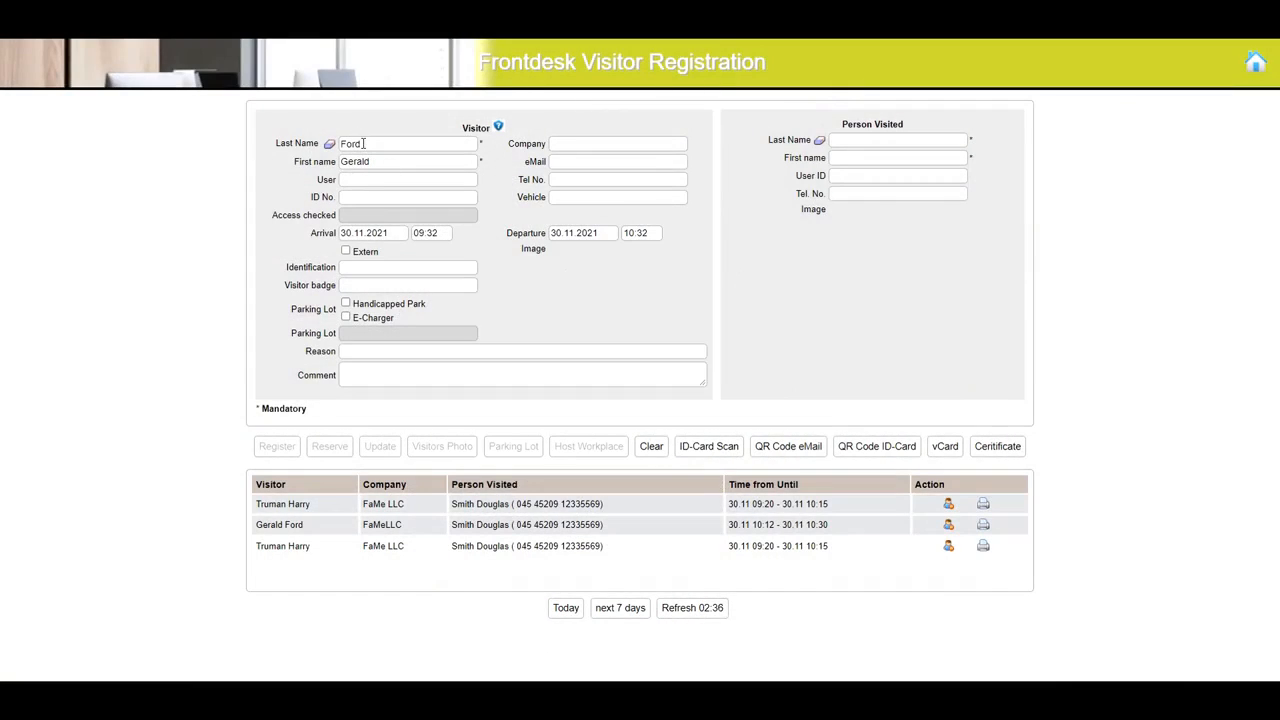
pyautogui.doubleClick(352, 143)
pyautogui.click(813, 342)
pyautogui.moveTo(382, 162); pyautogui.dragTo(339, 161)
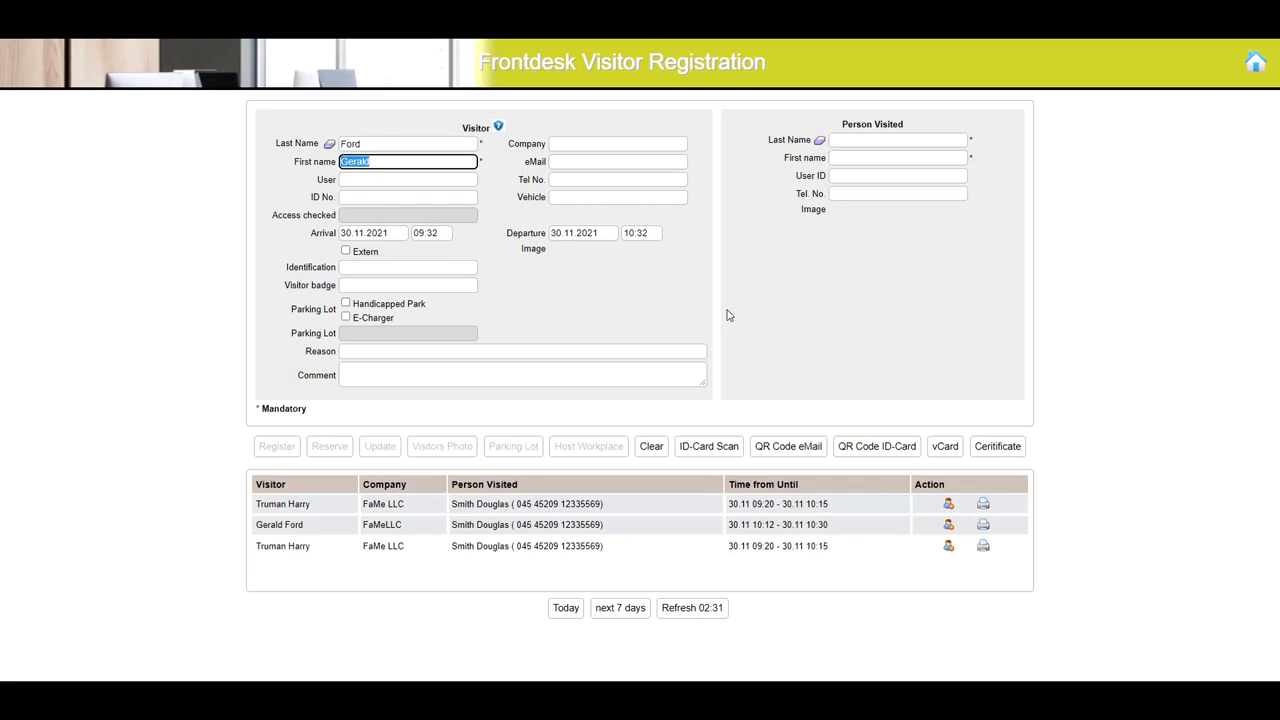
pyautogui.click(590, 145)
pyautogui.write('FaMe LLC')
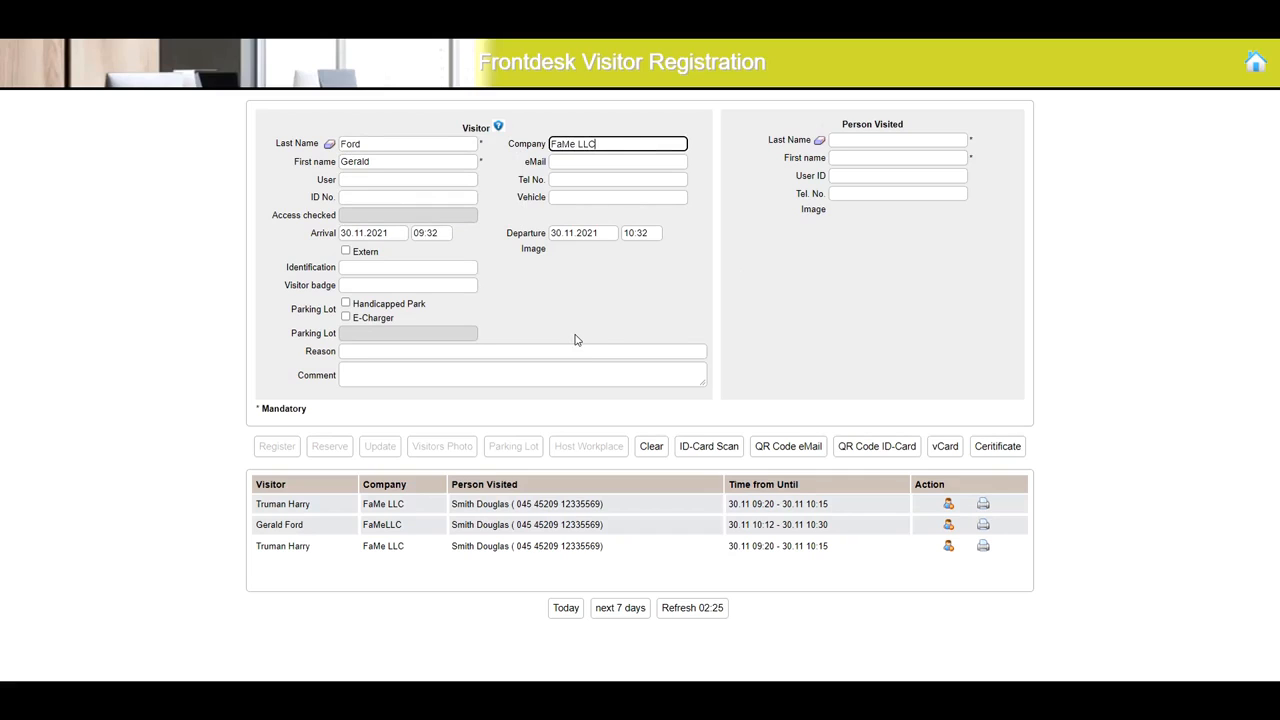
# - Search for the person visited by last name and pick the matching Services host from the suggestions
pyautogui.click(864, 140)
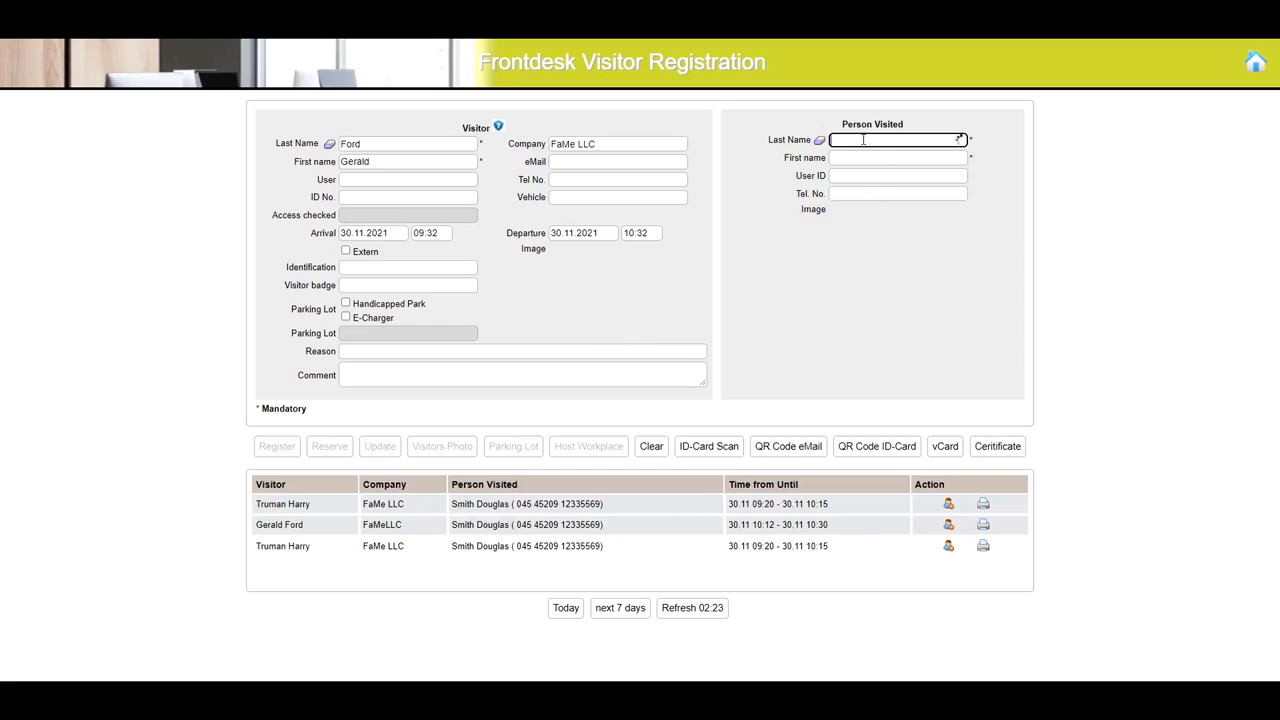
pyautogui.write('Smith')
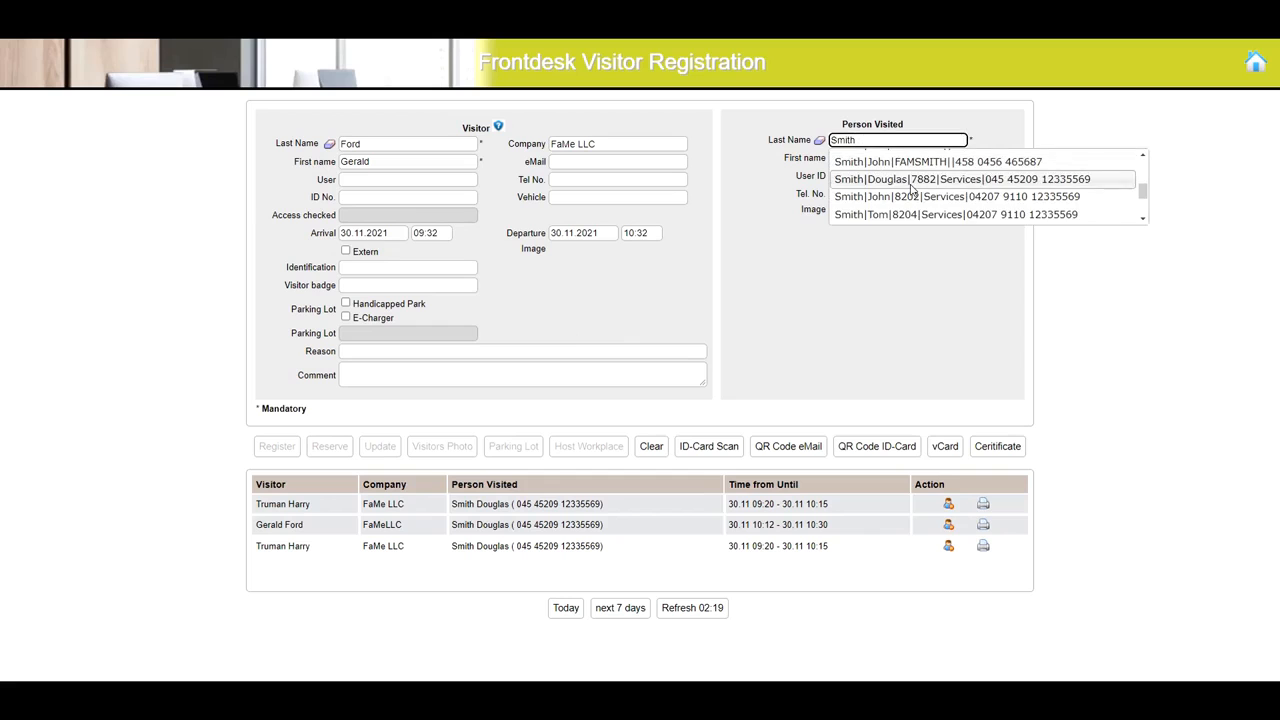
pyautogui.scroll(-3, 915, 190)
pyautogui.scroll(-1, 928, 191)
pyautogui.scroll(1, 920, 187)
pyautogui.scroll(3, 920, 187)
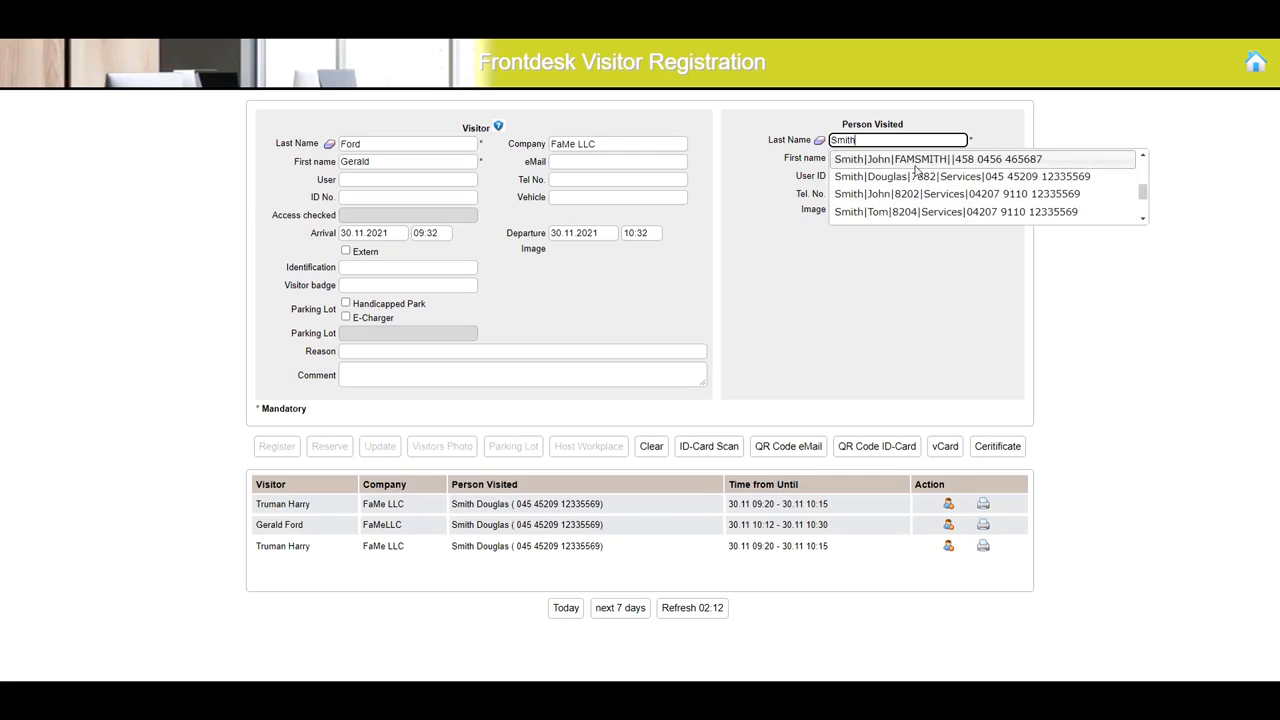
pyautogui.click(915, 176)
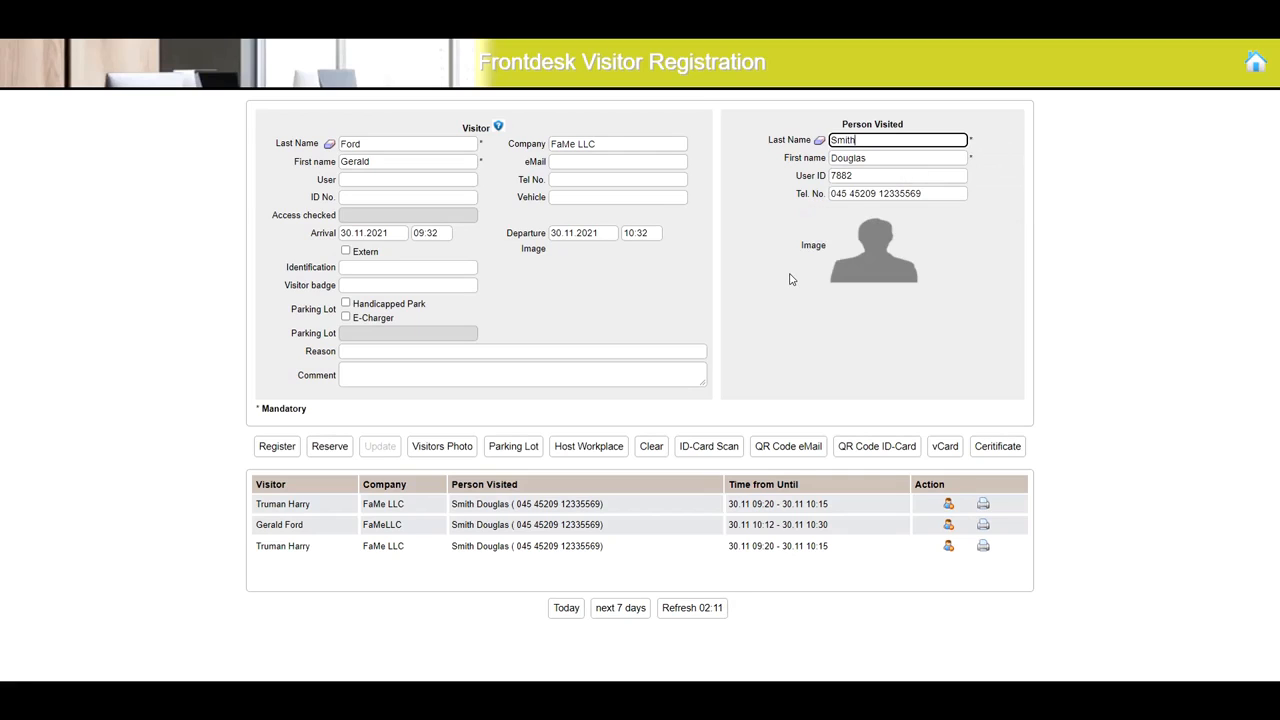
# - Register the visitor and acknowledge the request to have the visitor watch the security video
pyautogui.click(281, 448)
pyautogui.click(607, 396)
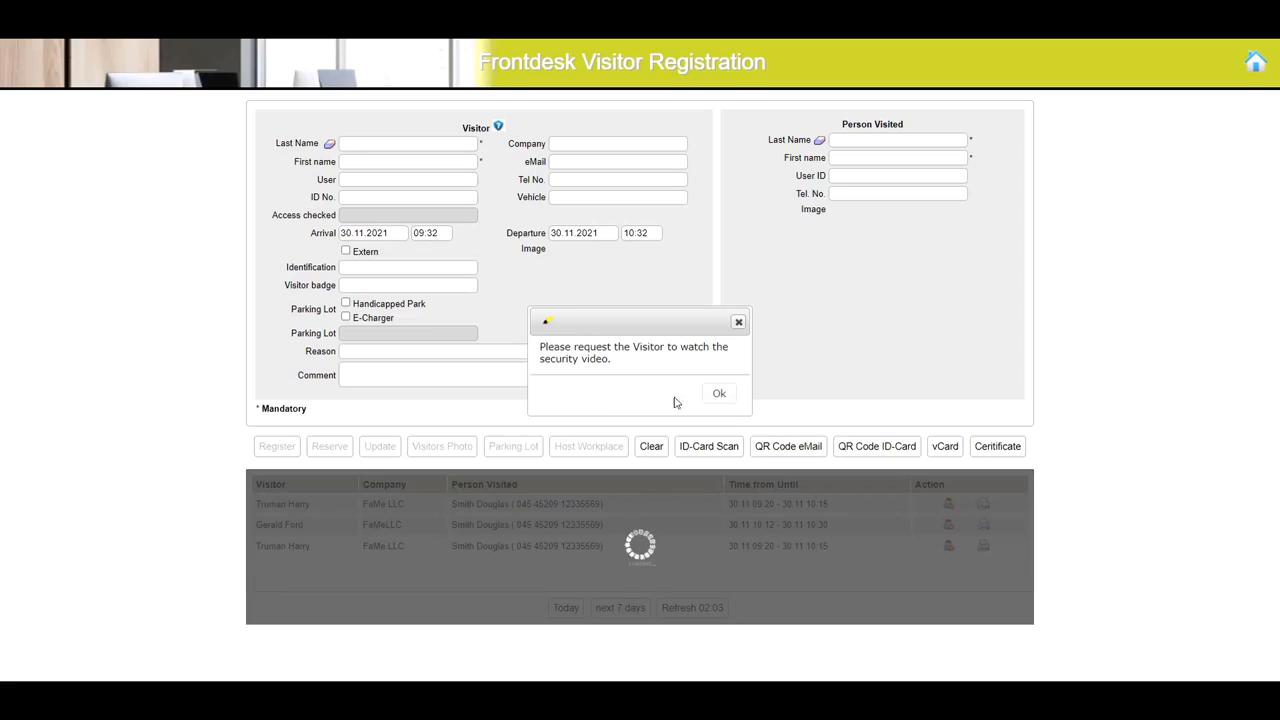
pyautogui.click(716, 395)
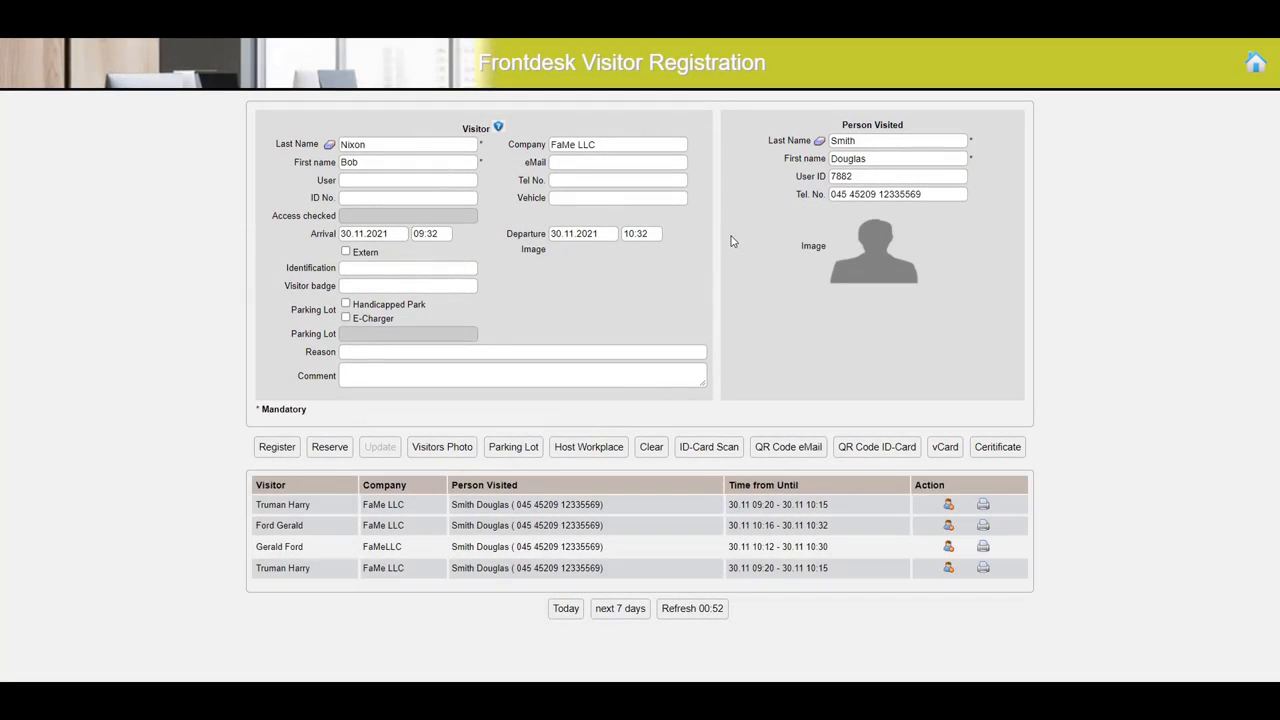
# - Set the visitor's vehicle to D-12345 and reserve parking lot 3000-L1-102 from the parking plan
pyautogui.click(555, 197)
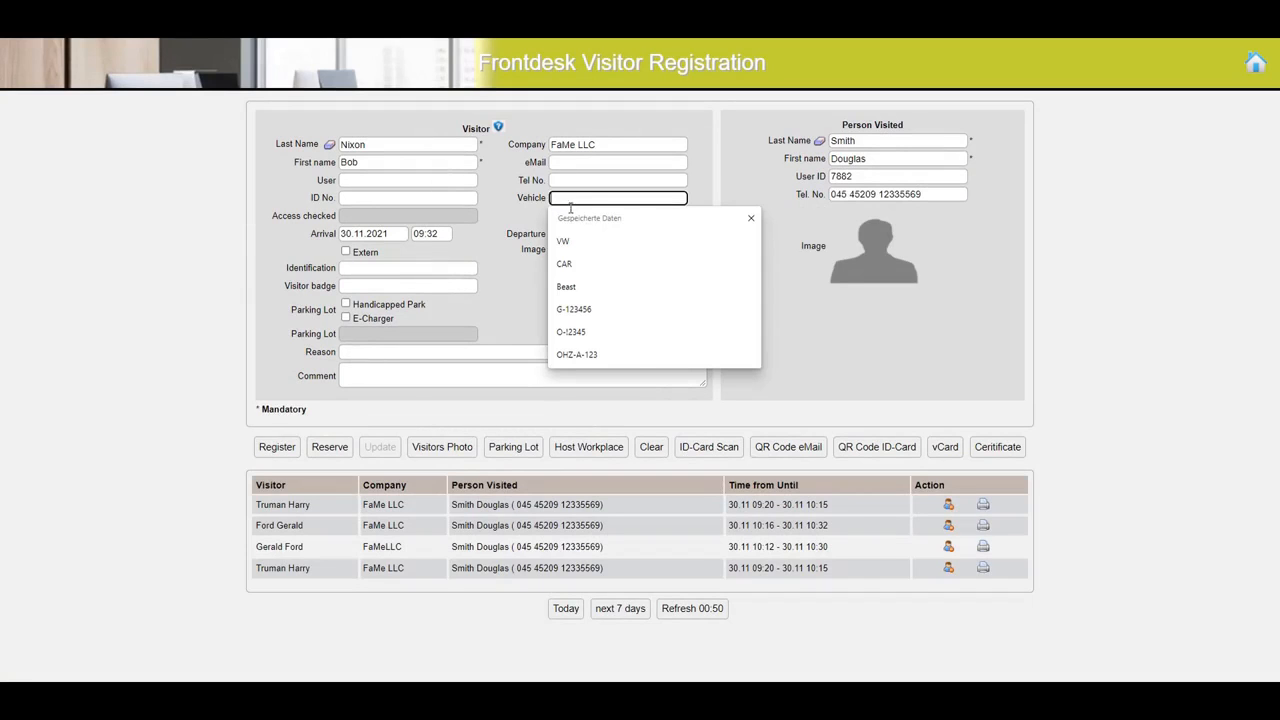
pyautogui.write('D-12345')
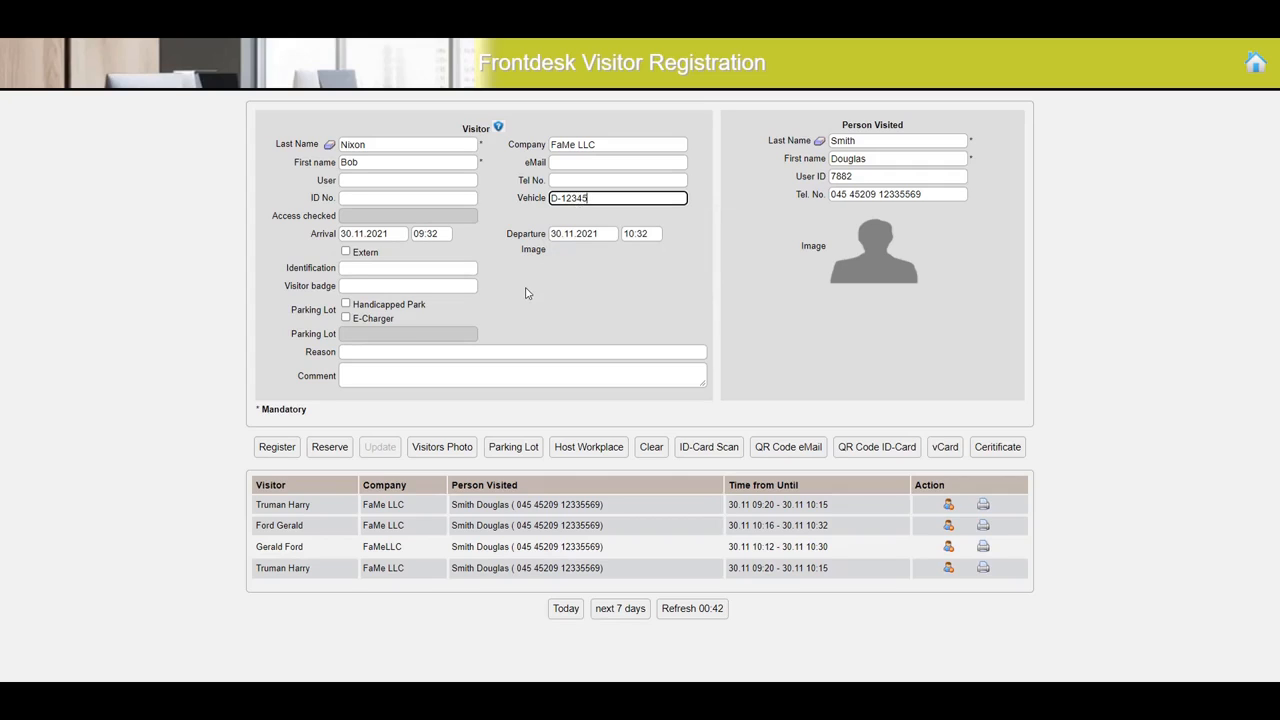
pyautogui.click(513, 452)
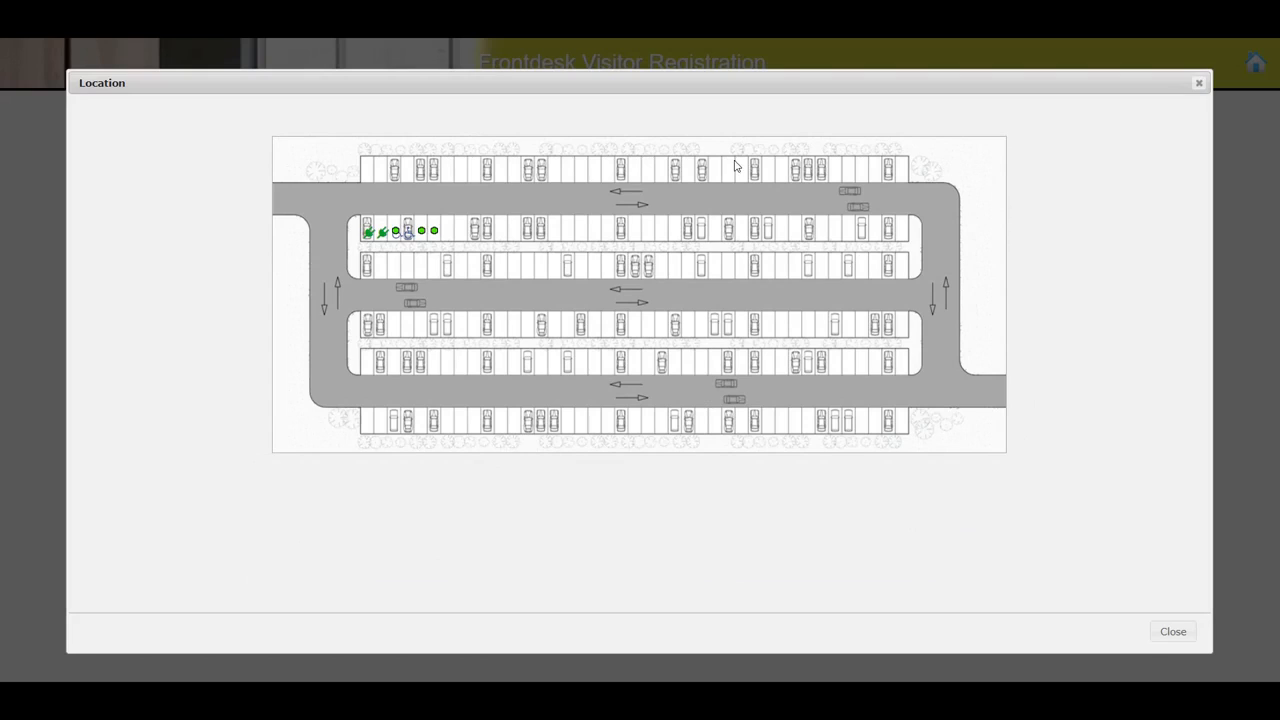
pyautogui.click(400, 233)
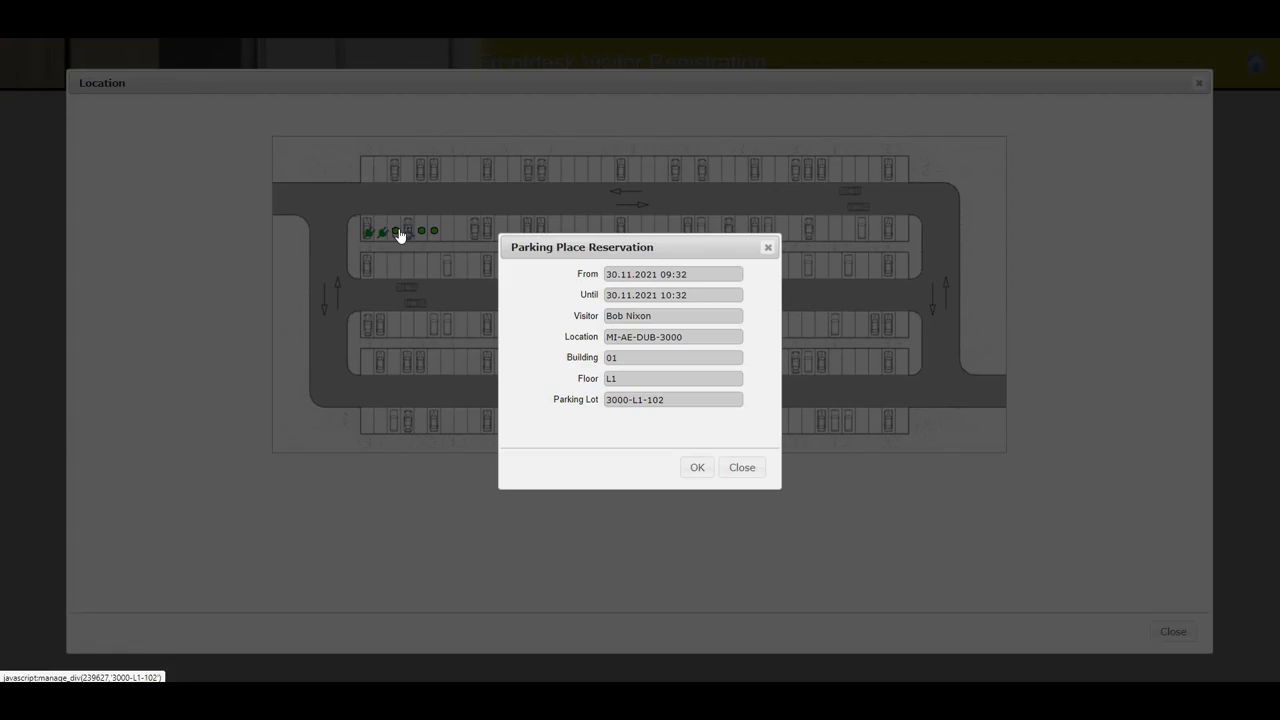
pyautogui.click(698, 468)
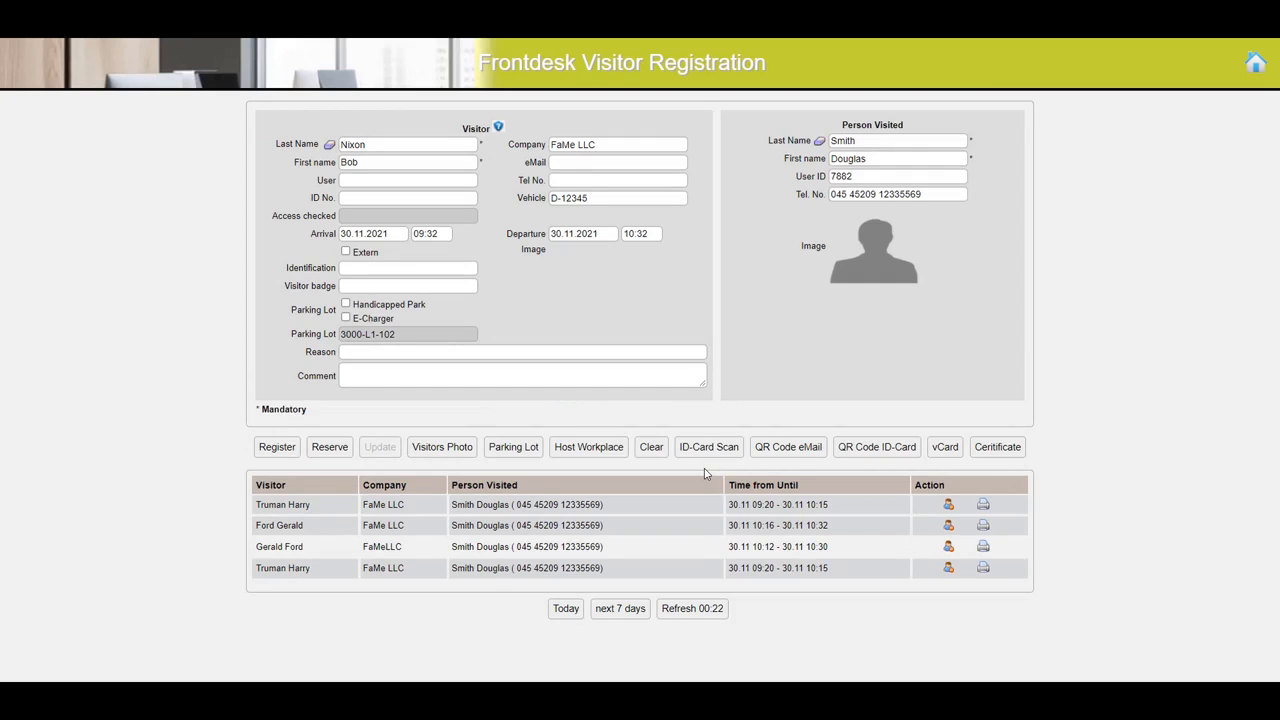
pyautogui.moveTo(401, 334); pyautogui.dragTo(361, 338)
pyautogui.click(555, 318)
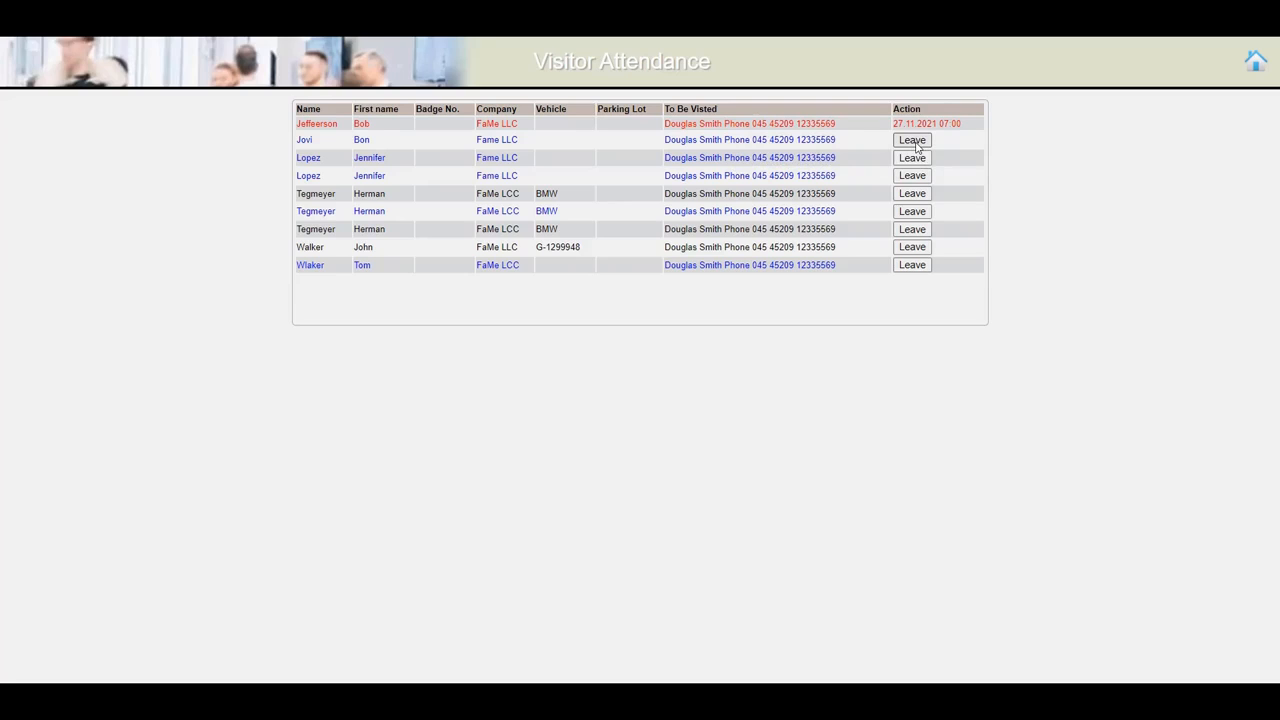
# - Check out the visitor in the second row of the Visitor Attendance list
pyautogui.click(912, 141)
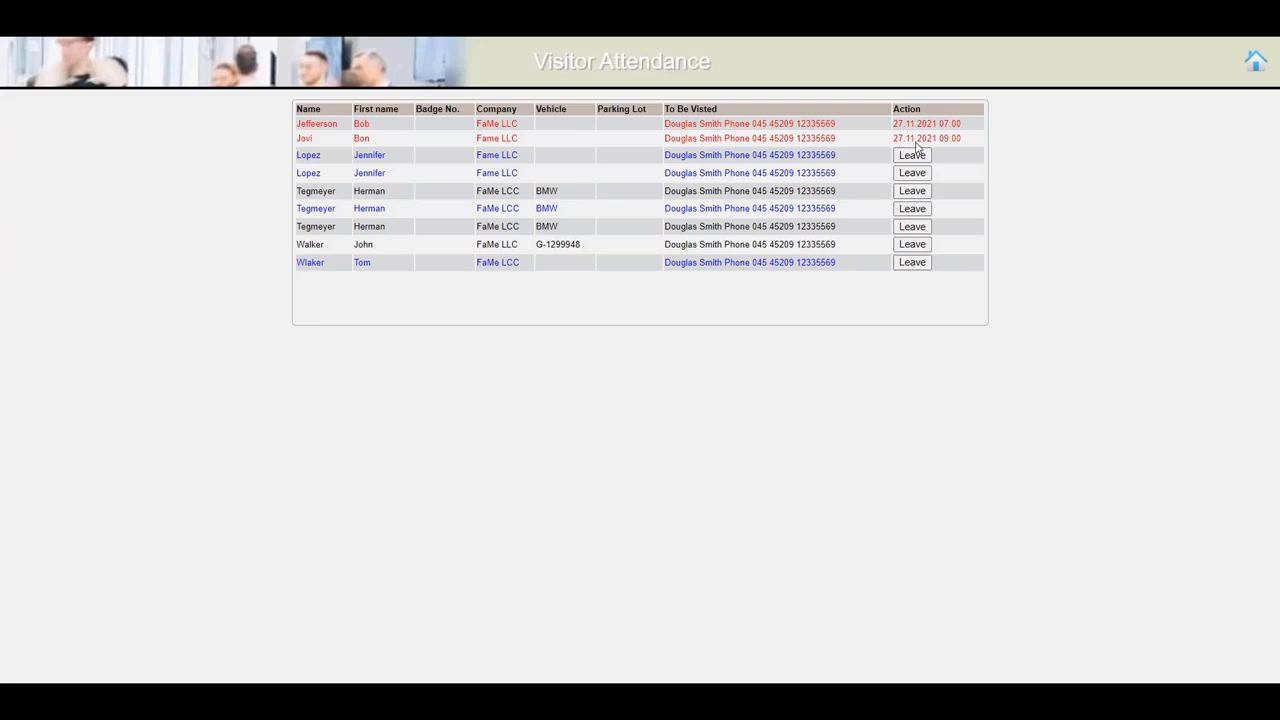
pyautogui.moveTo(977, 198)
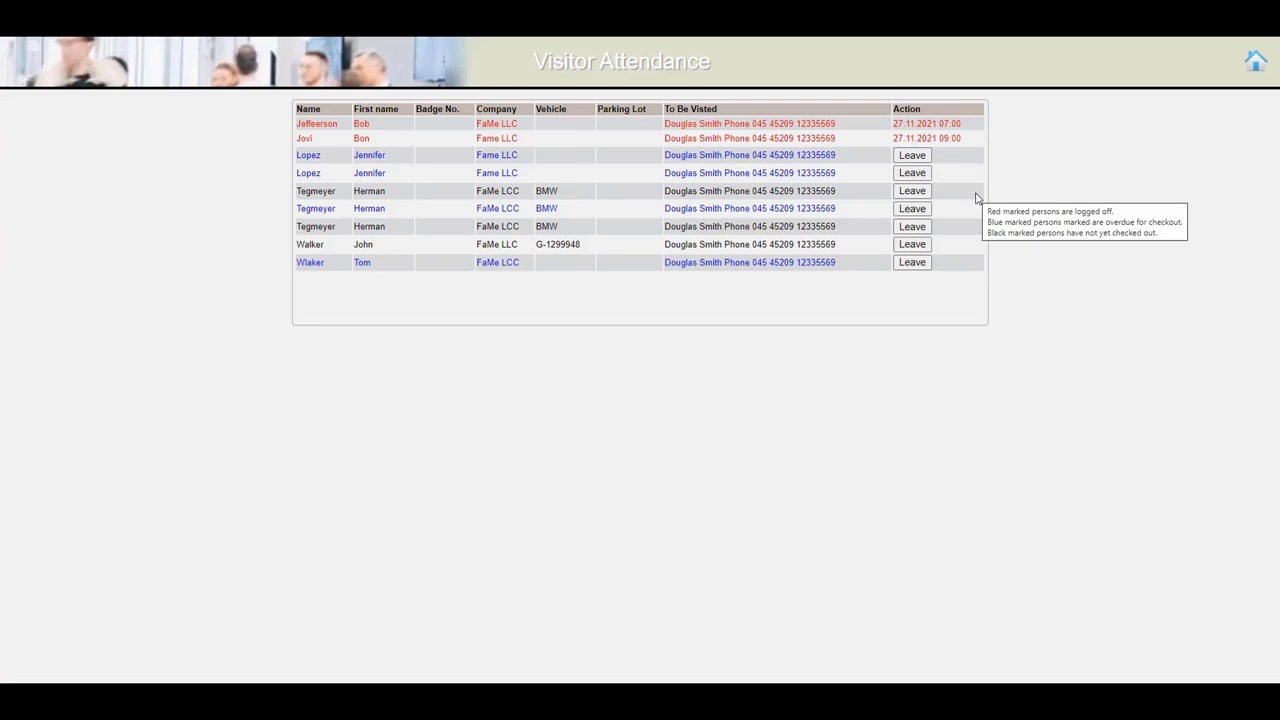